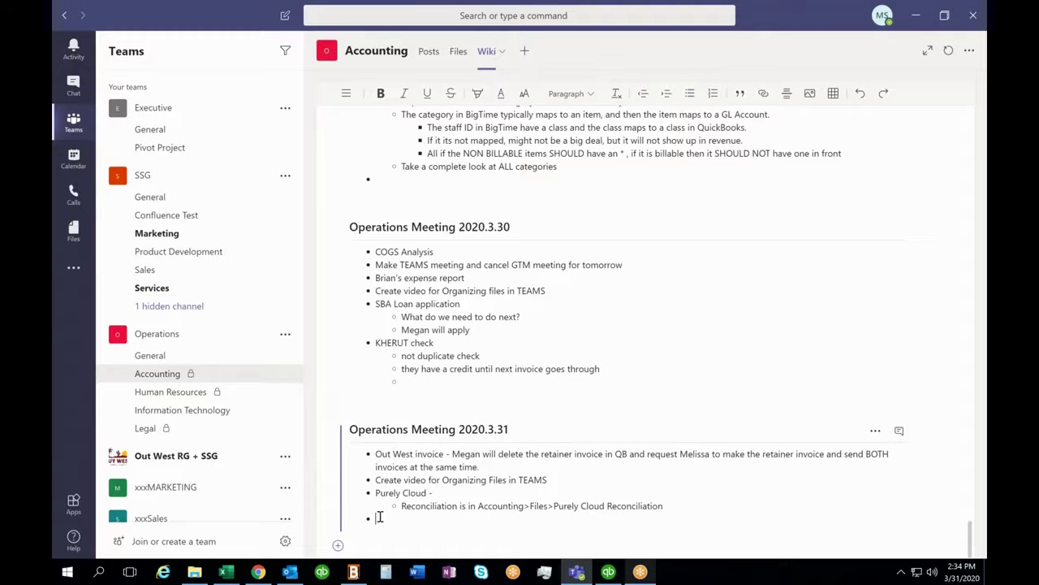
- Look through the Accounting channel's files, view the options for SimpleIRA_Contributions_2020.xlsx, and return to the channel's posts
left_click(429, 54)
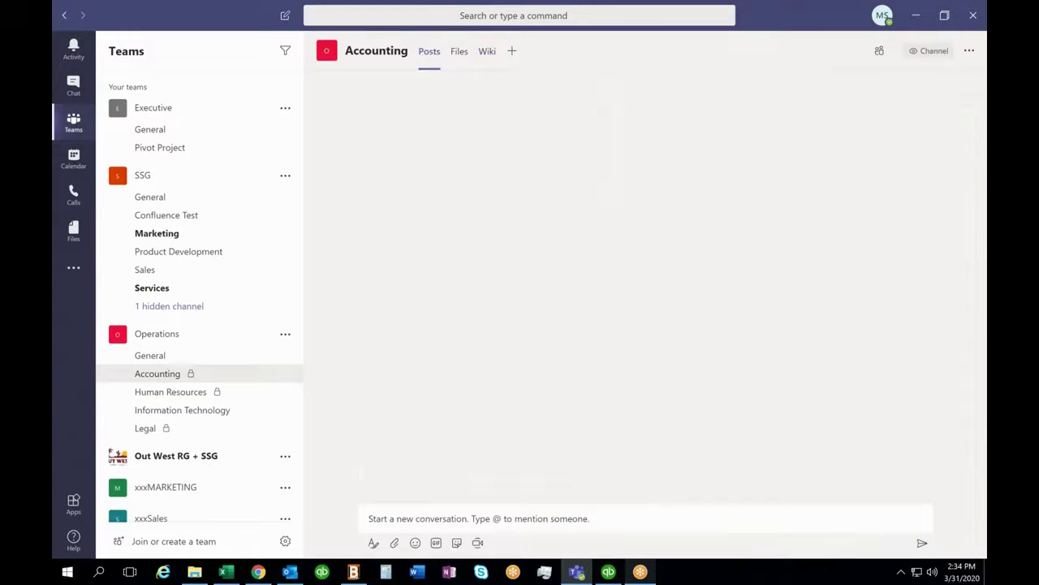
left_click(458, 51)
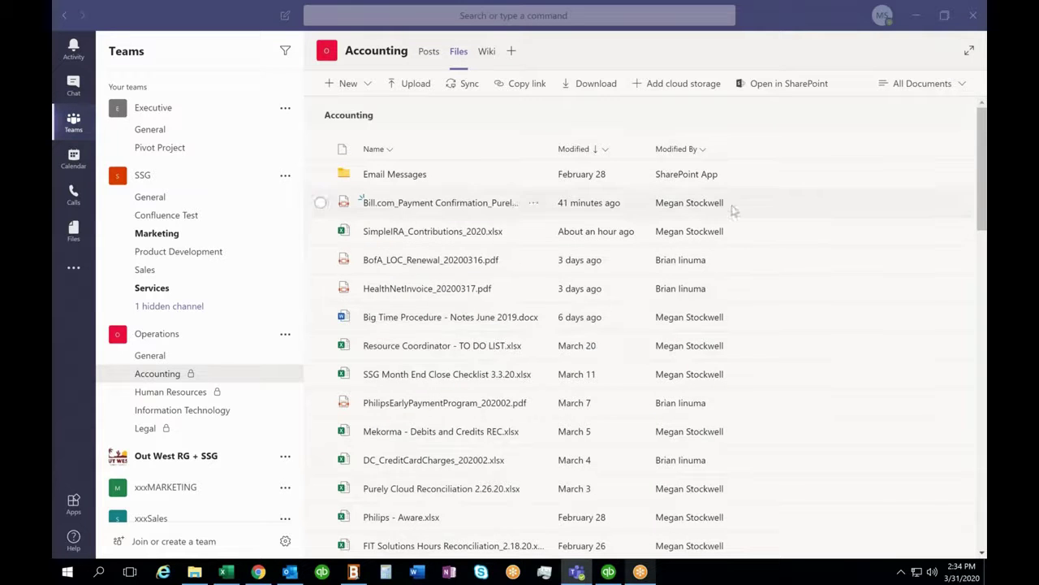
left_click(534, 233)
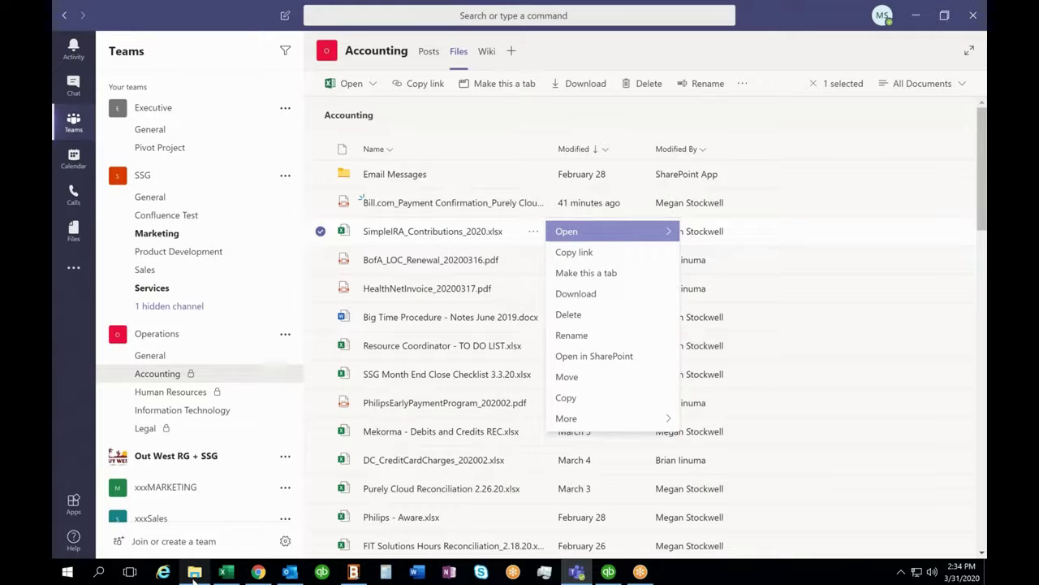
mouse_move(194, 575)
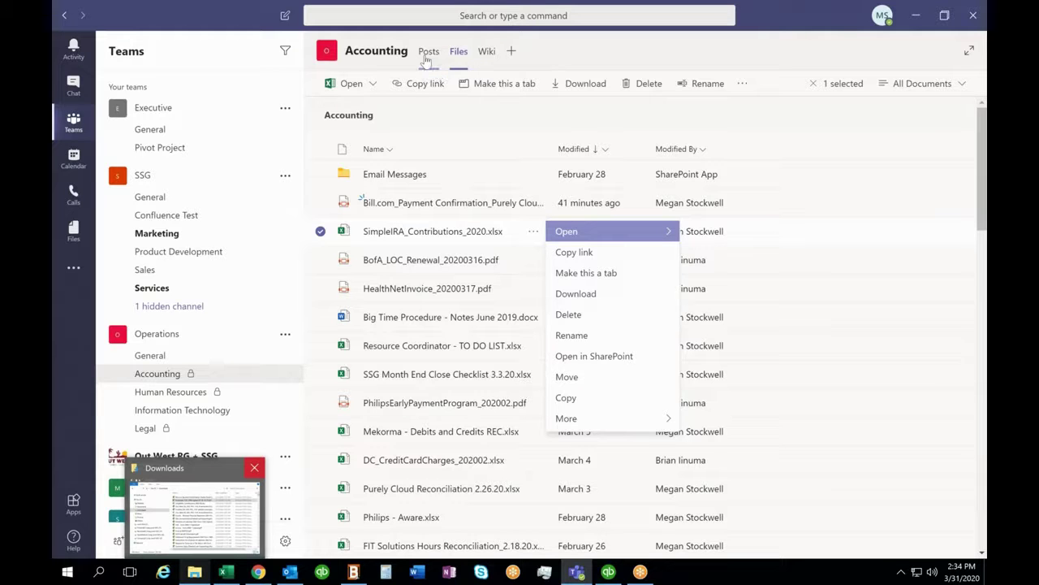
left_click(204, 375)
mouse_move(195, 507)
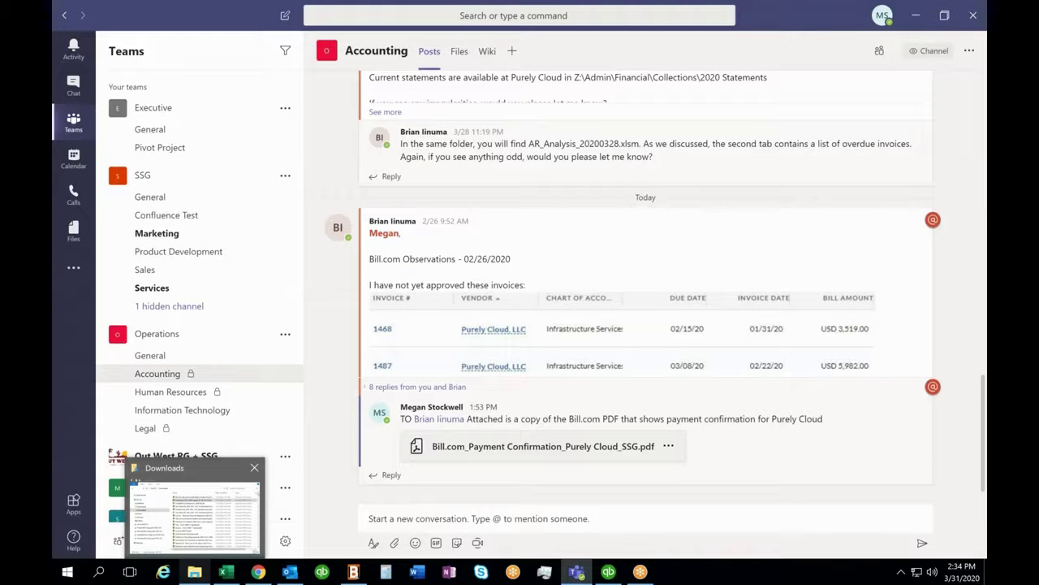
- Write a new conversation message in the Accounting channel reading "Practing how to attach a file in TEAMS"
left_click(395, 518)
type("Pra")
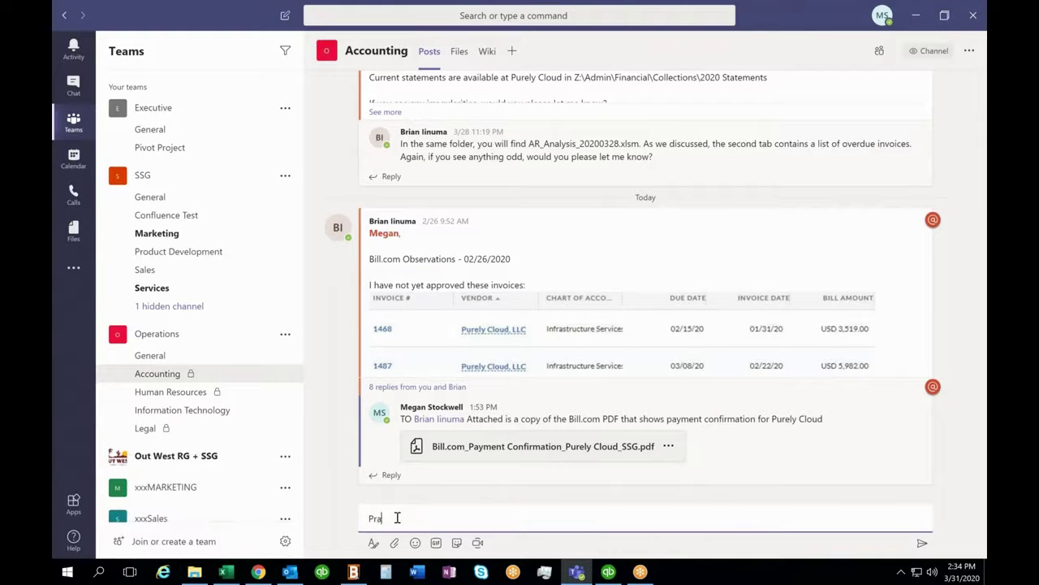
type("cting how to attach a file in TEAMS")
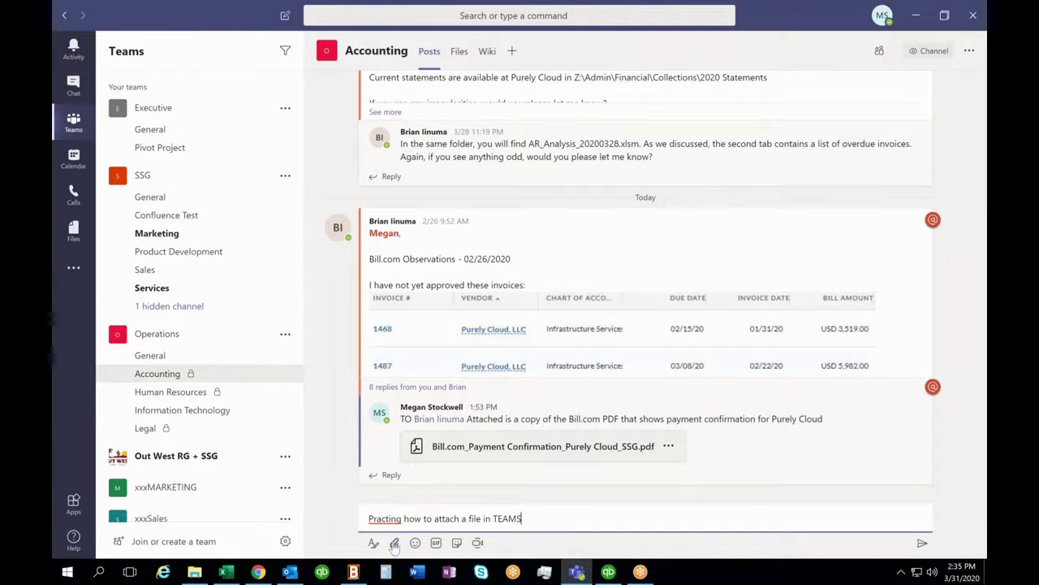
- Attach mekorma.jpg from the computer's Pictures folder to the drafted message
left_click(394, 542)
left_click(394, 507)
left_click(103, 152)
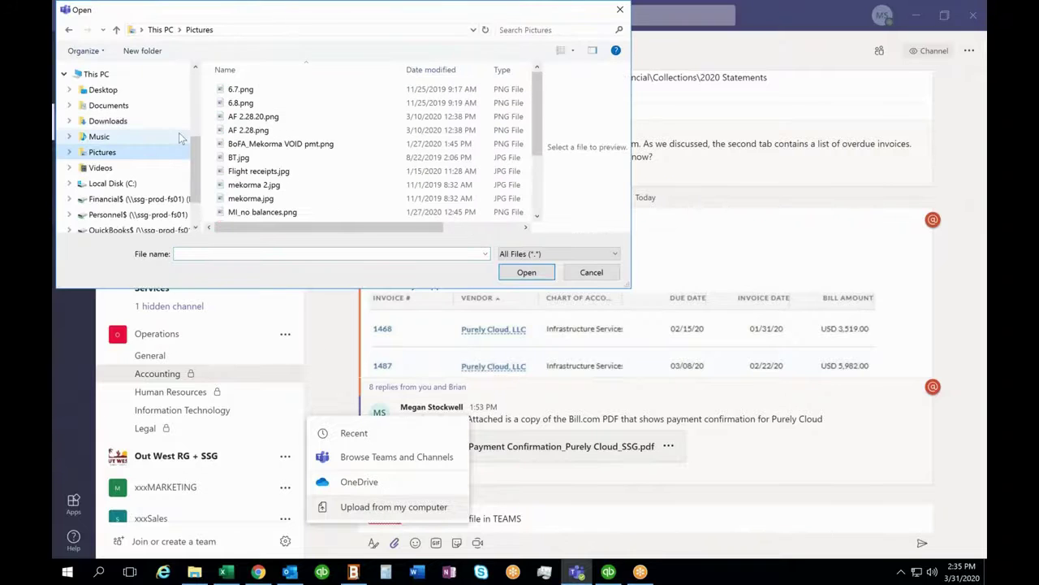
scroll(266, 192, "down", 2)
left_click(250, 104)
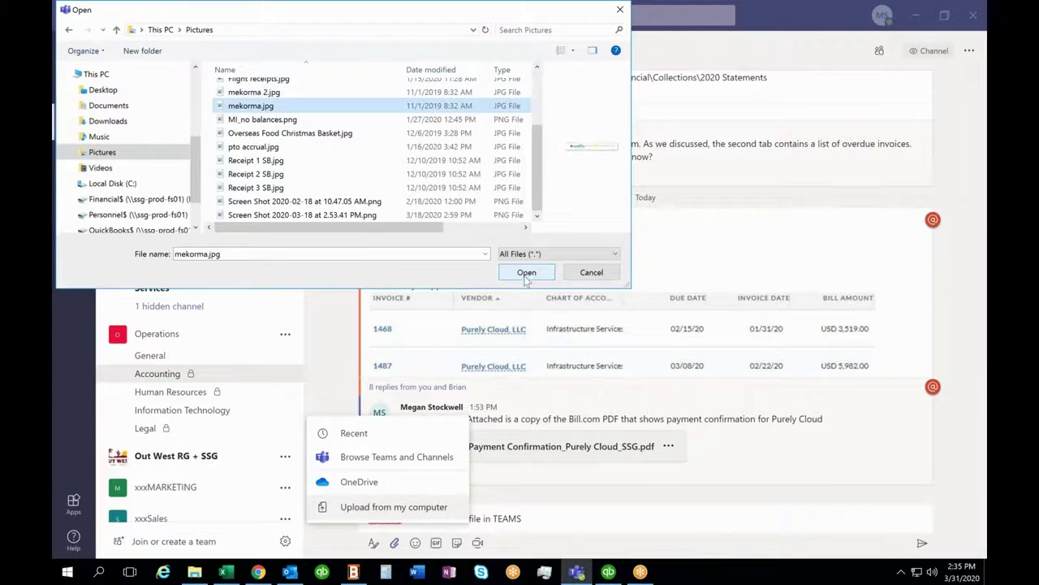
left_click(526, 272)
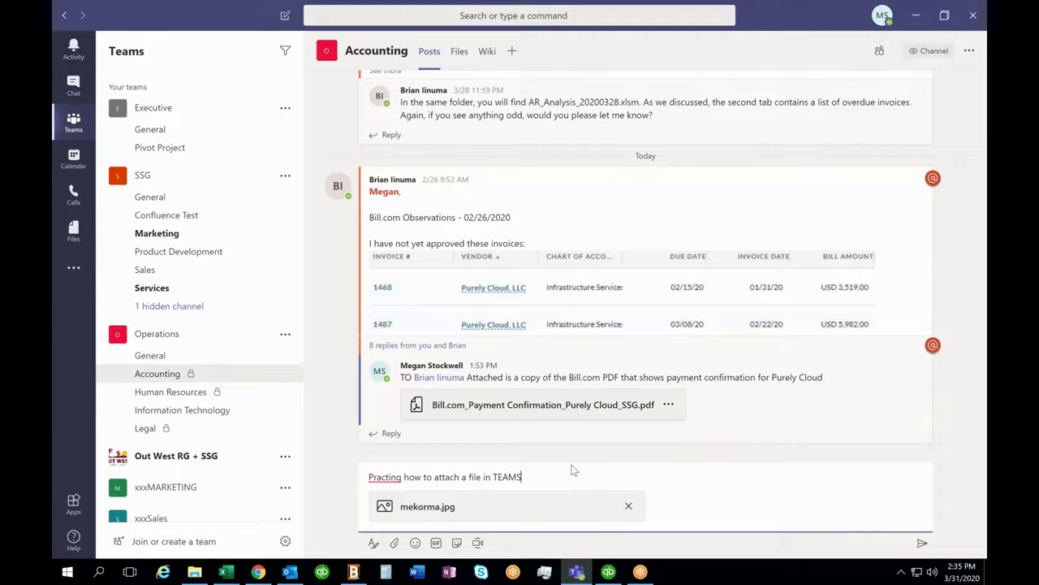
- Correct the first word of the drafted message to "Practicing"
left_click(391, 478)
type("ic")
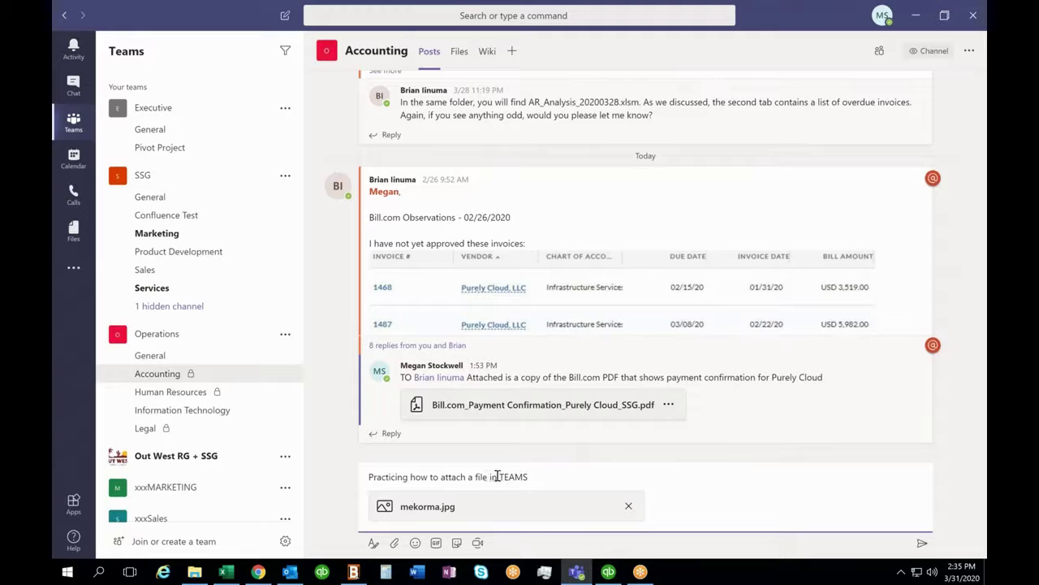
left_click(538, 479)
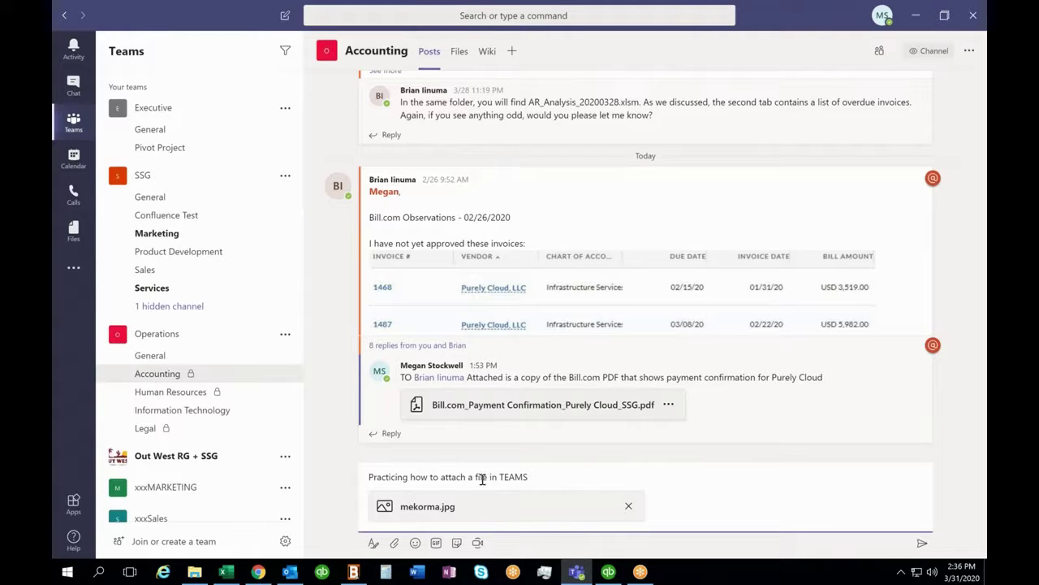
- Expand the message formatting options, add the subject "HEADER", and post the message to the Accounting channel
left_click(373, 544)
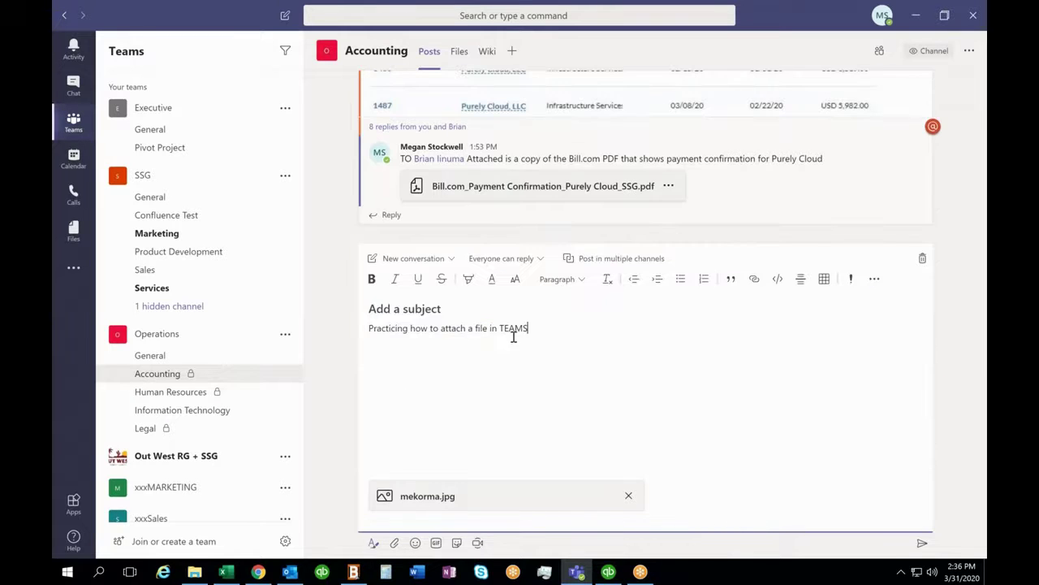
left_click(409, 307)
type("HEADER")
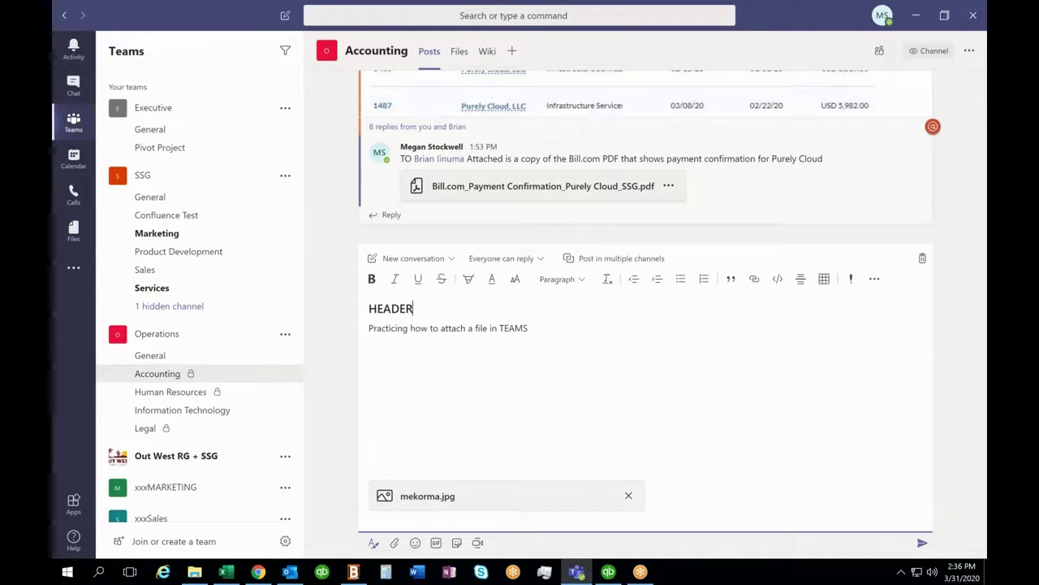
left_click(922, 542)
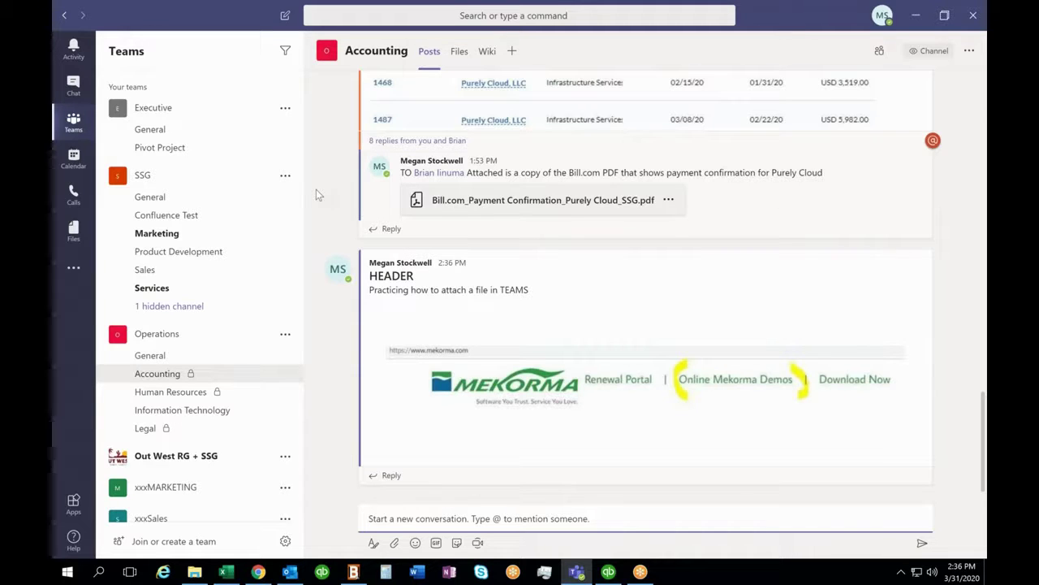
- Create a folder named "Practice" in the Accounting channel's files
left_click(460, 52)
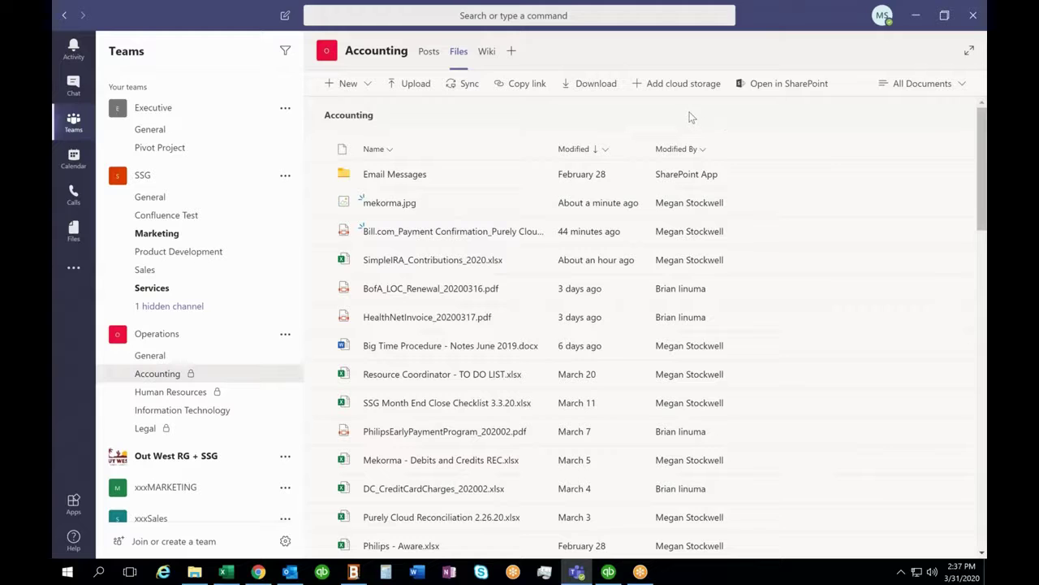
left_click(344, 84)
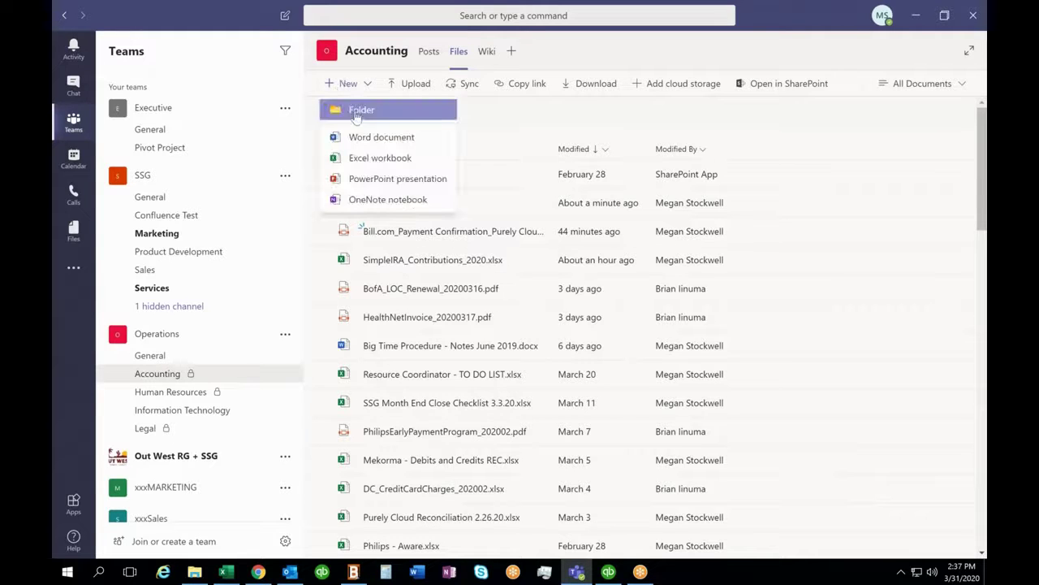
left_click(356, 111)
type("Practice")
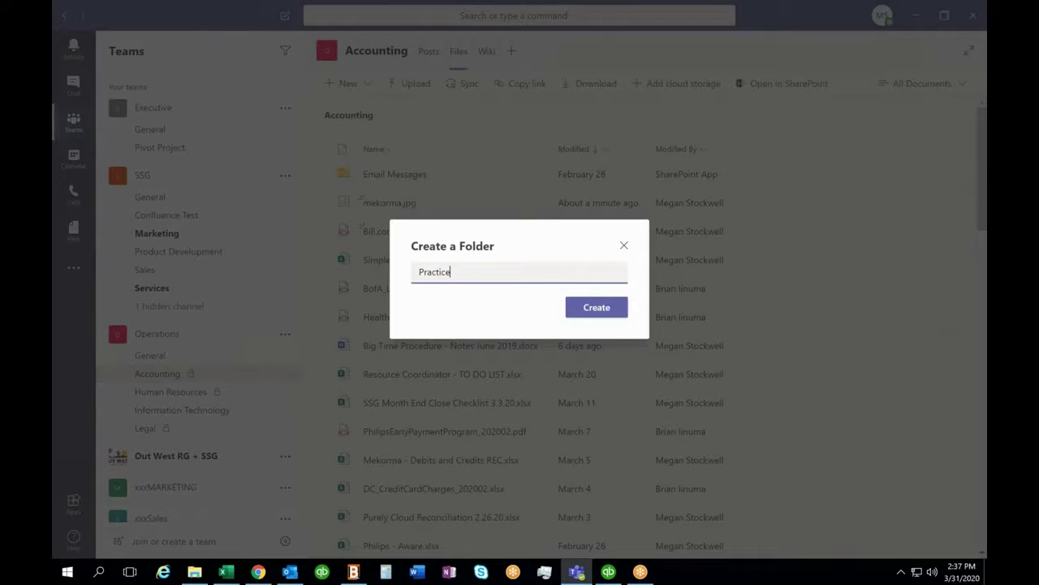
left_click(598, 310)
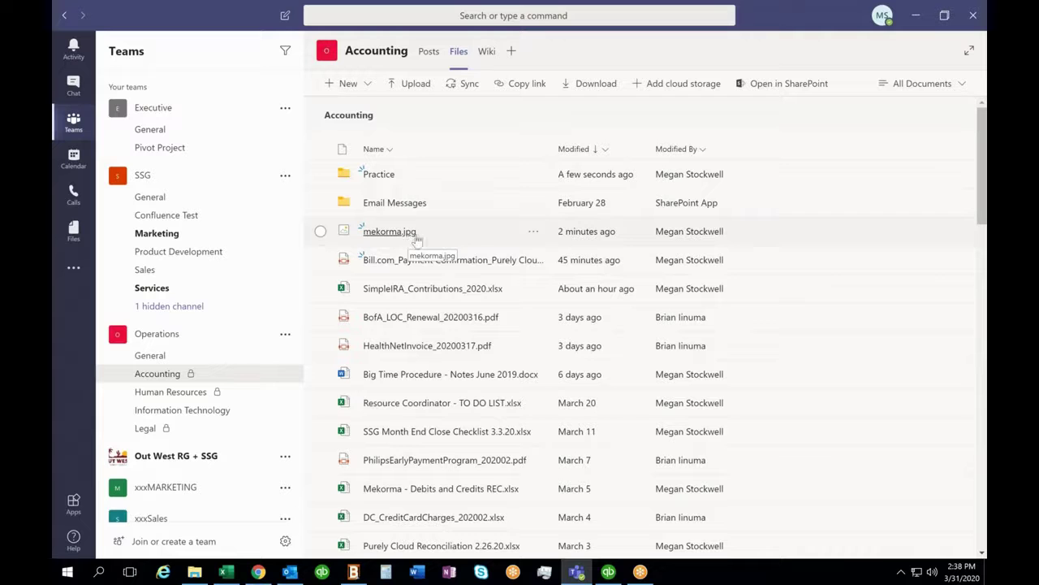
- Move mekorma.jpg from the Accounting files into the Practice folder and open that folder
right_click(448, 230)
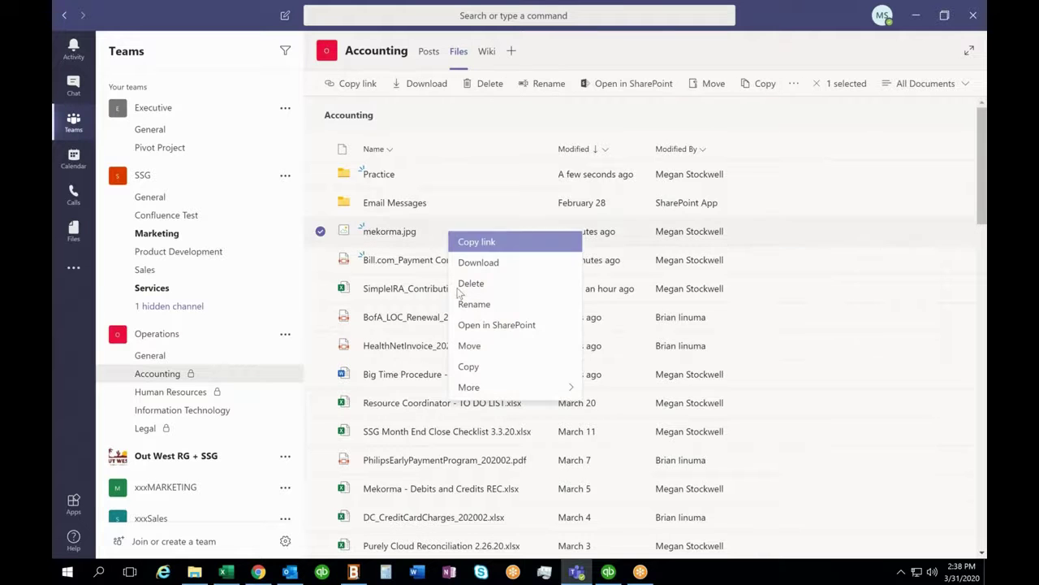
left_click(473, 347)
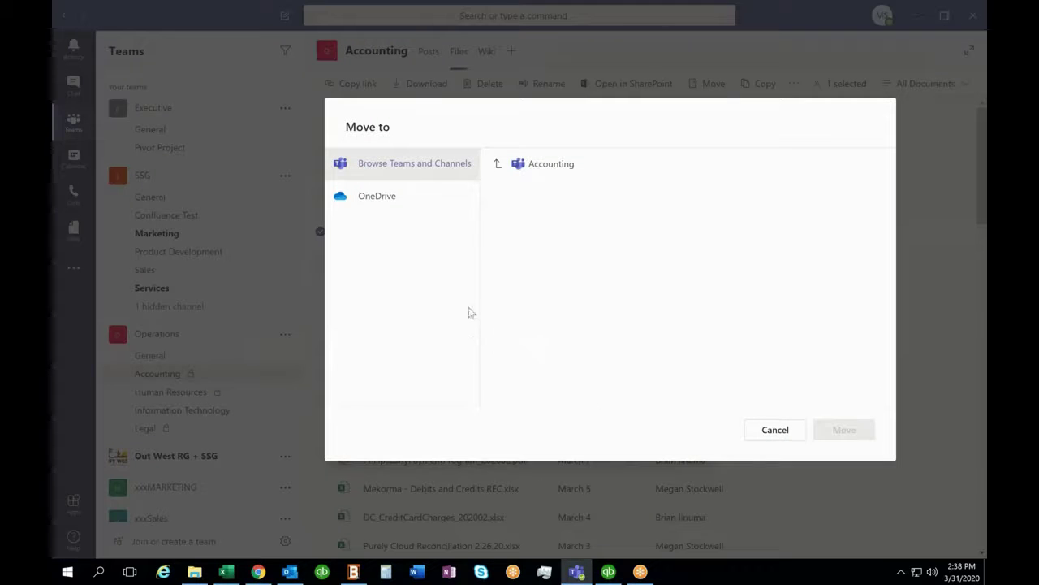
left_click(546, 216)
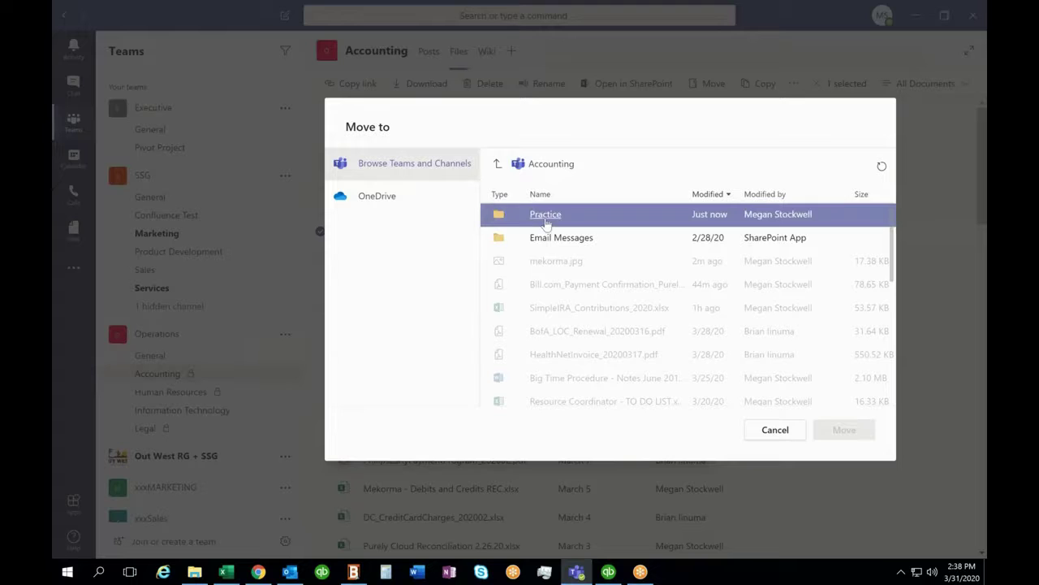
left_click(829, 430)
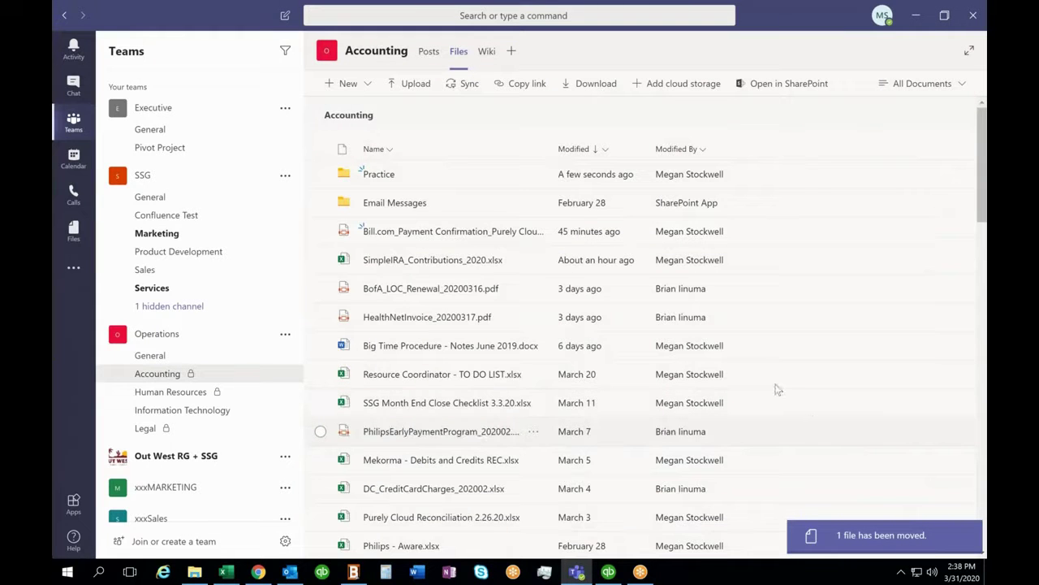
left_click(379, 174)
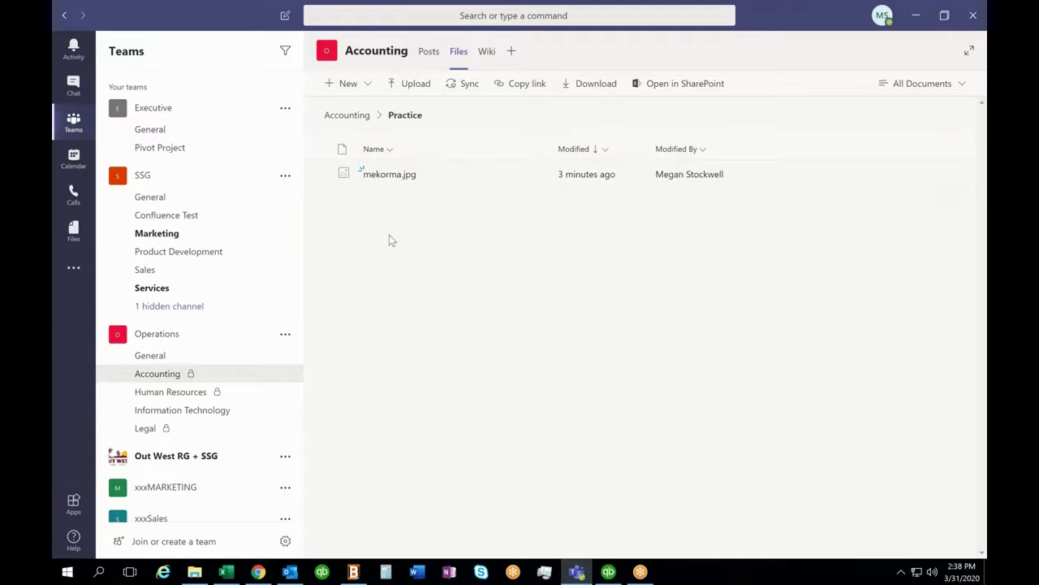
- Try to open the image attached to the HEADER post online in the browser, and return to Teams
left_click(430, 52)
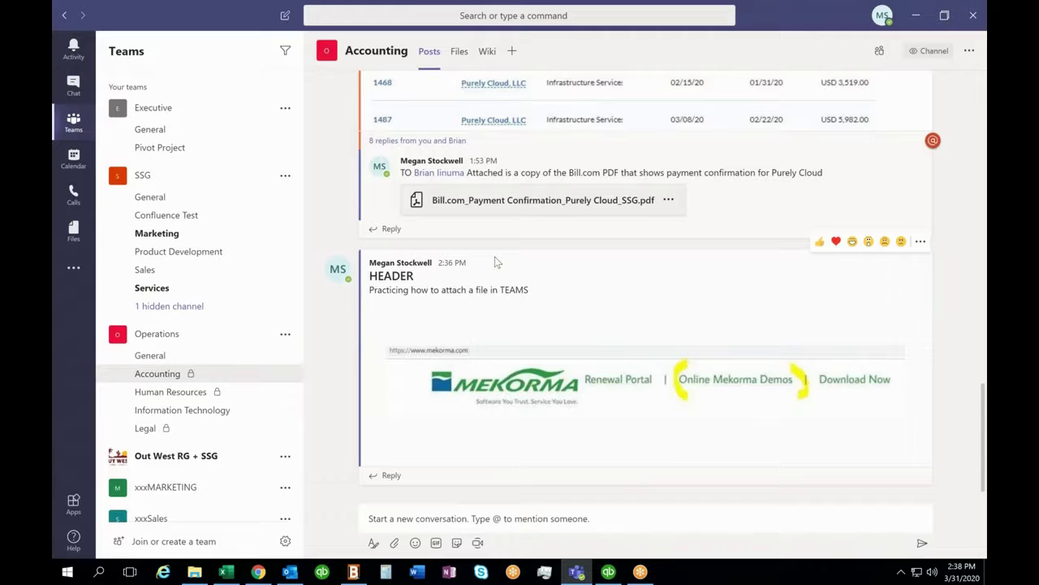
right_click(510, 393)
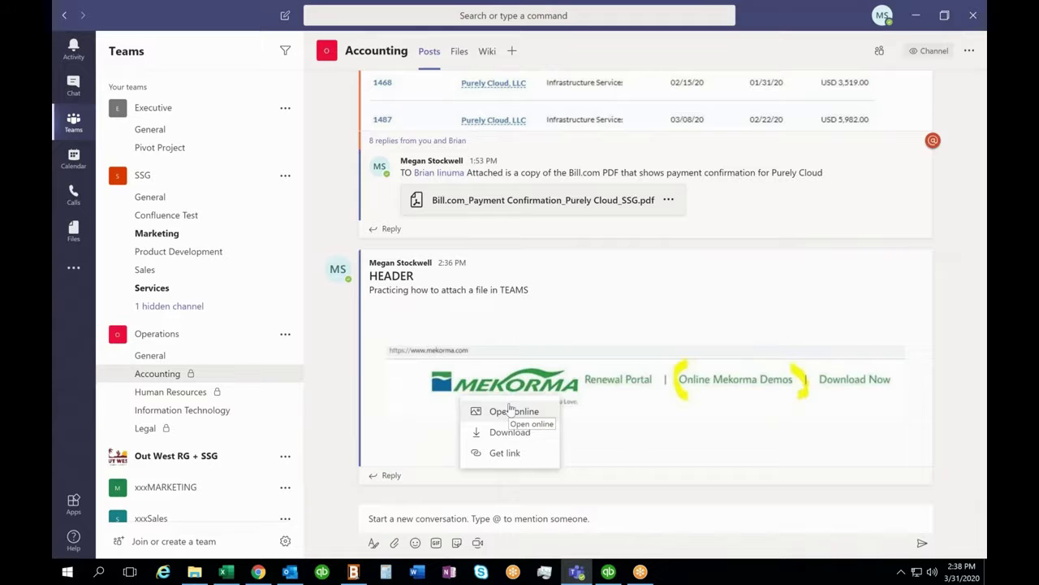
left_click(511, 411)
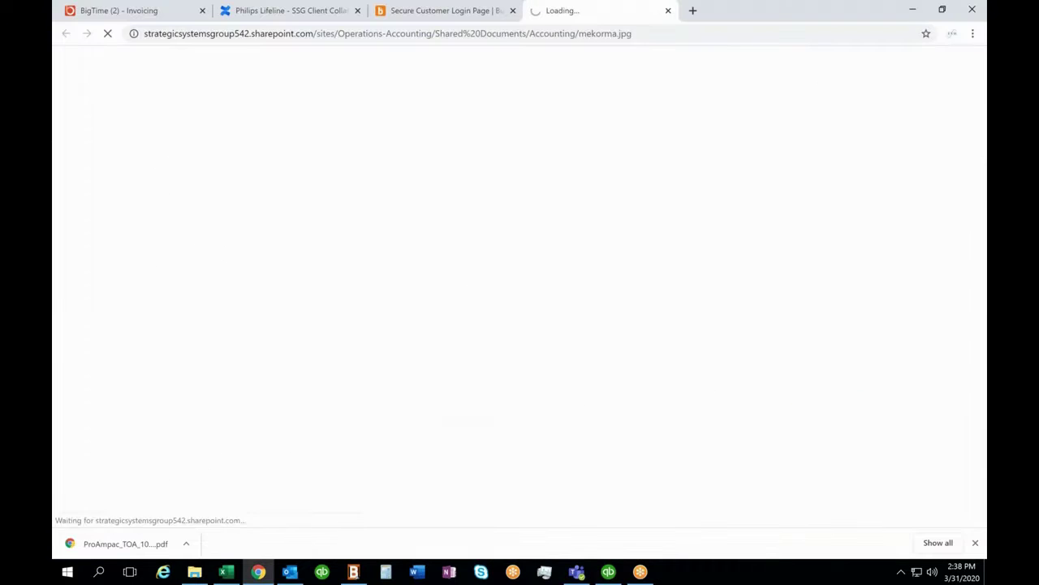
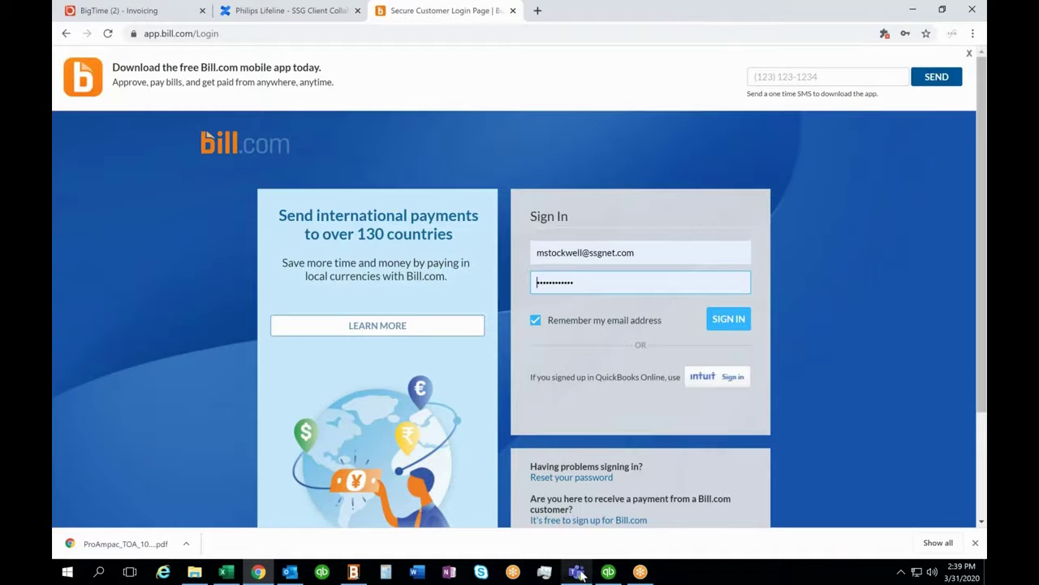
left_click(578, 573)
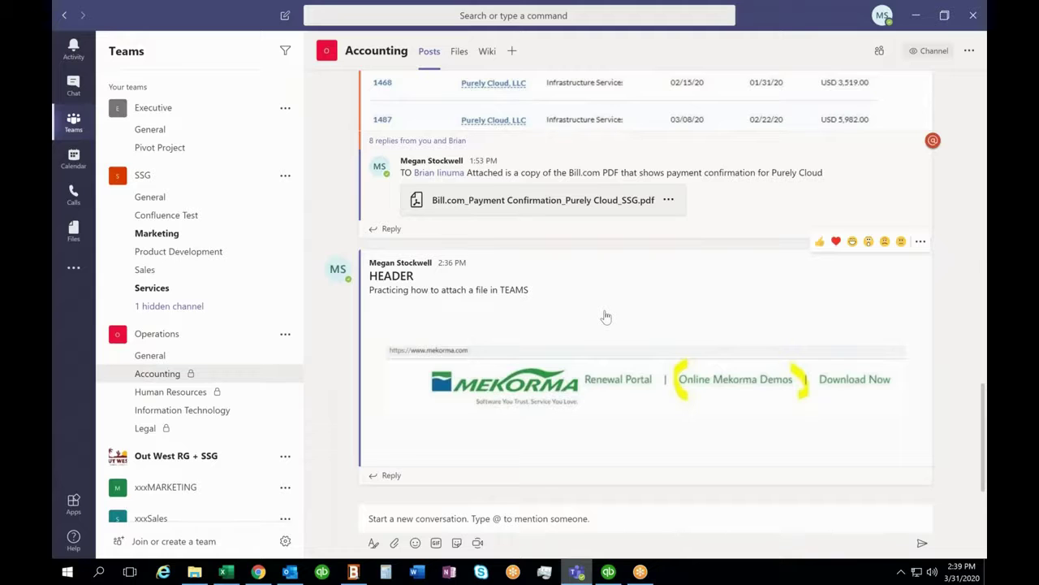
- Write a reply to the HEADER post reading "Continuing to practice replacement of original file"
left_click(391, 475)
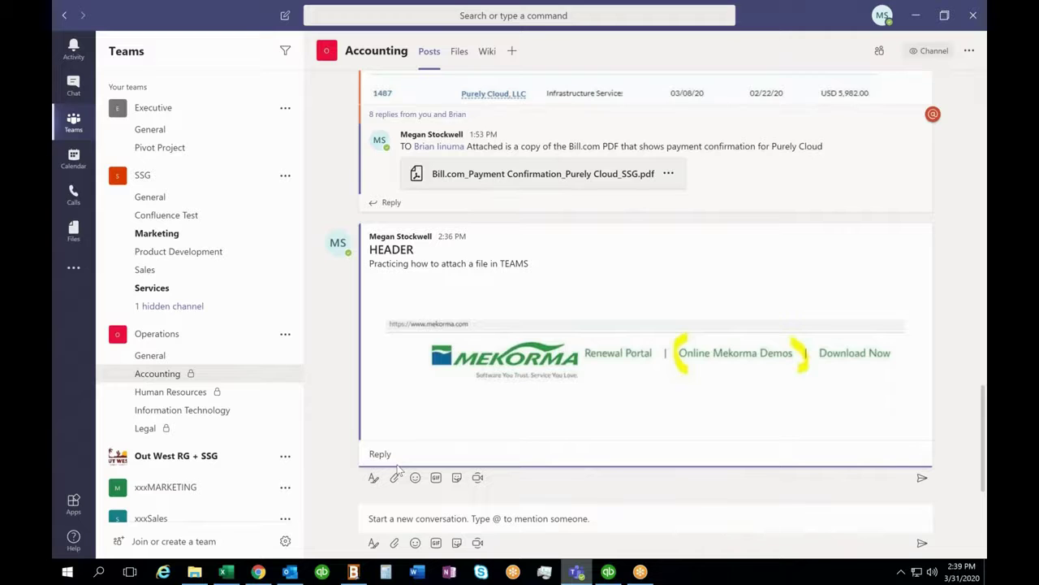
type("Continuing to practice rep")
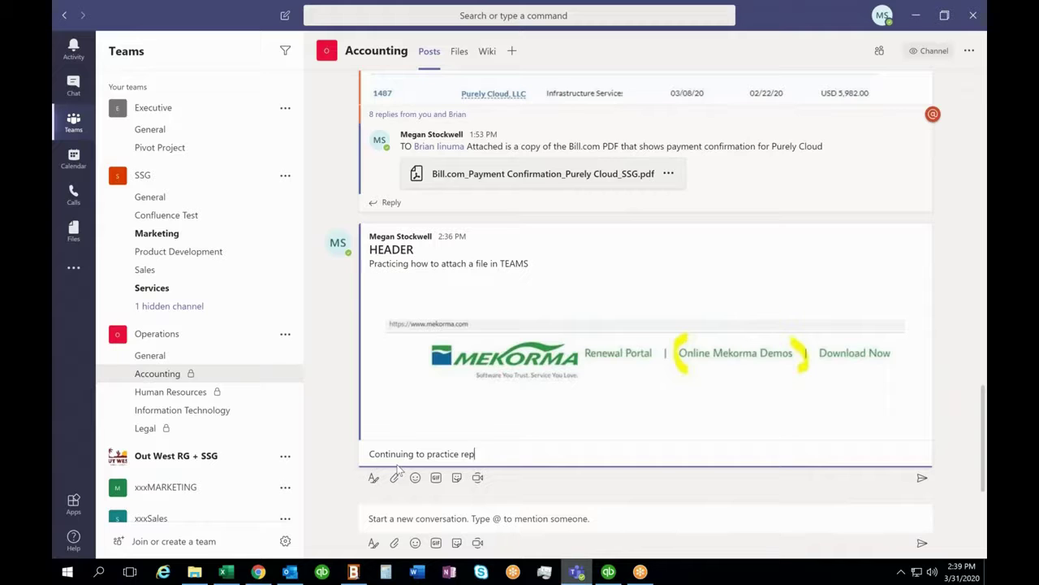
type("lacement of original file")
- Attach mekorma.jpg from the computer to the drafted reply and send it
left_click(395, 479)
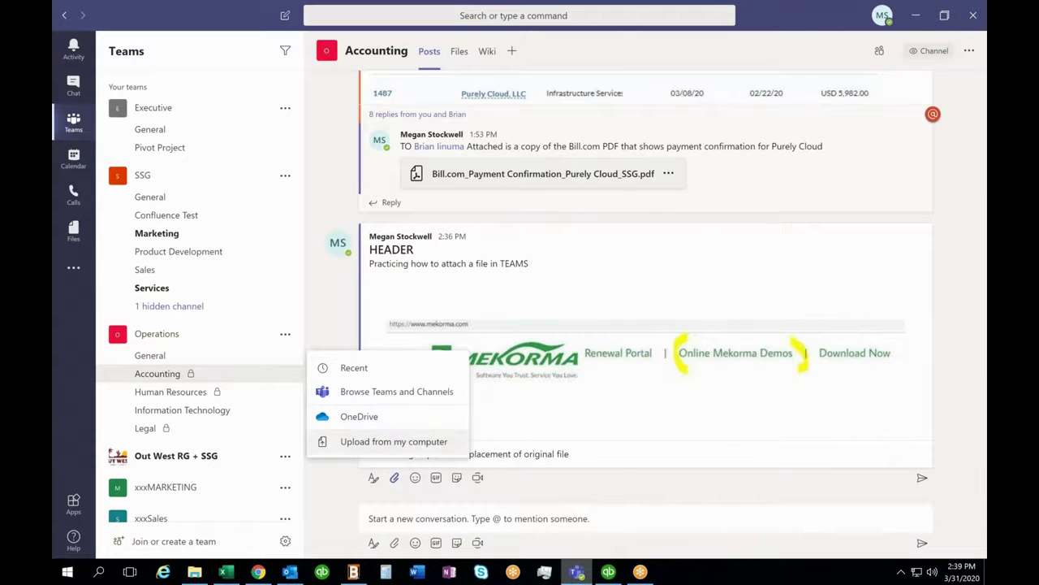
left_click(382, 441)
left_click(505, 270)
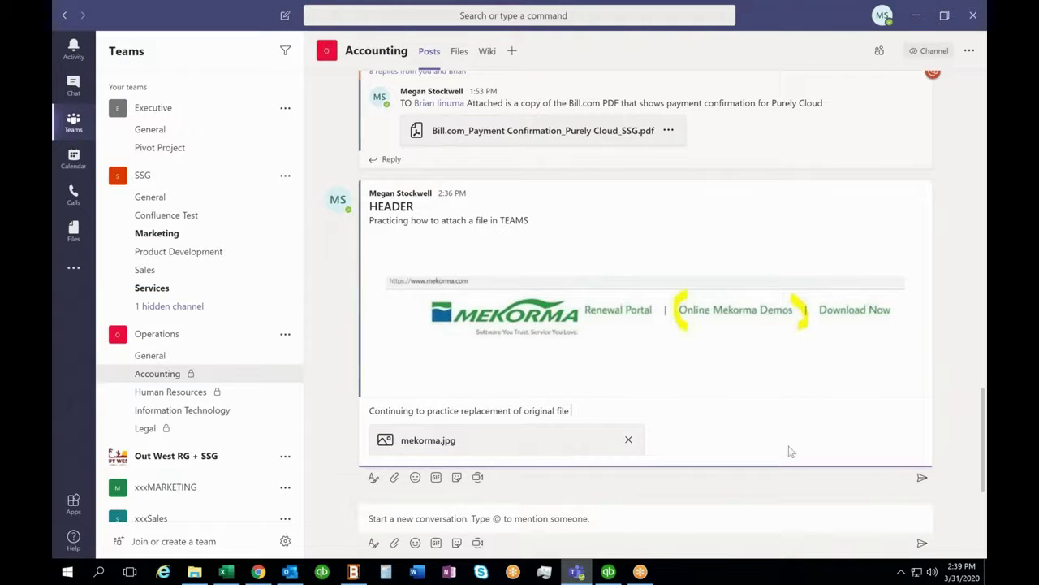
left_click(923, 480)
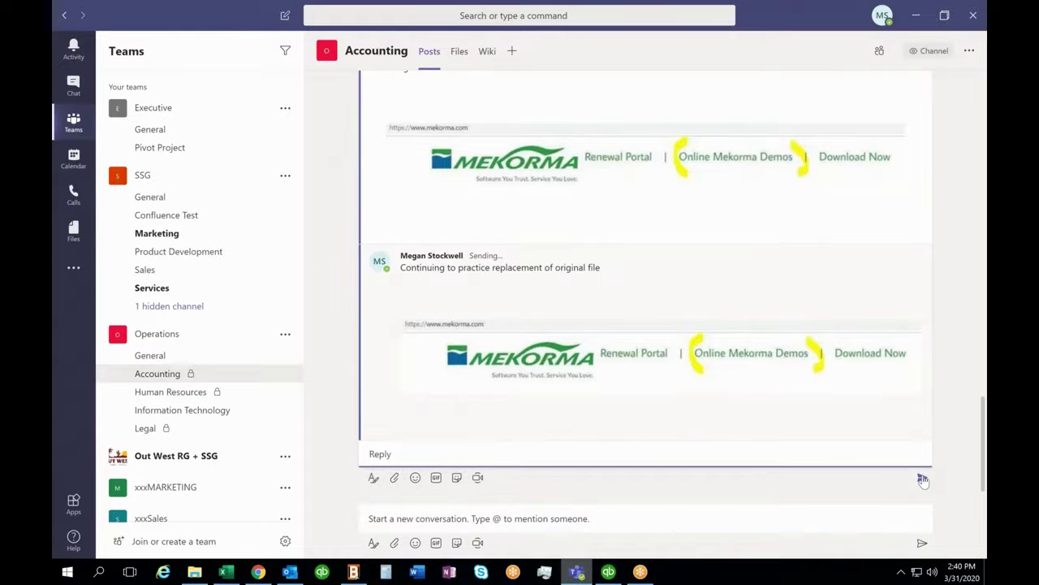
- Attach mekorma.jpg from the computer to a new reply under the HEADER post, replacing the existing file of that name
left_click(394, 479)
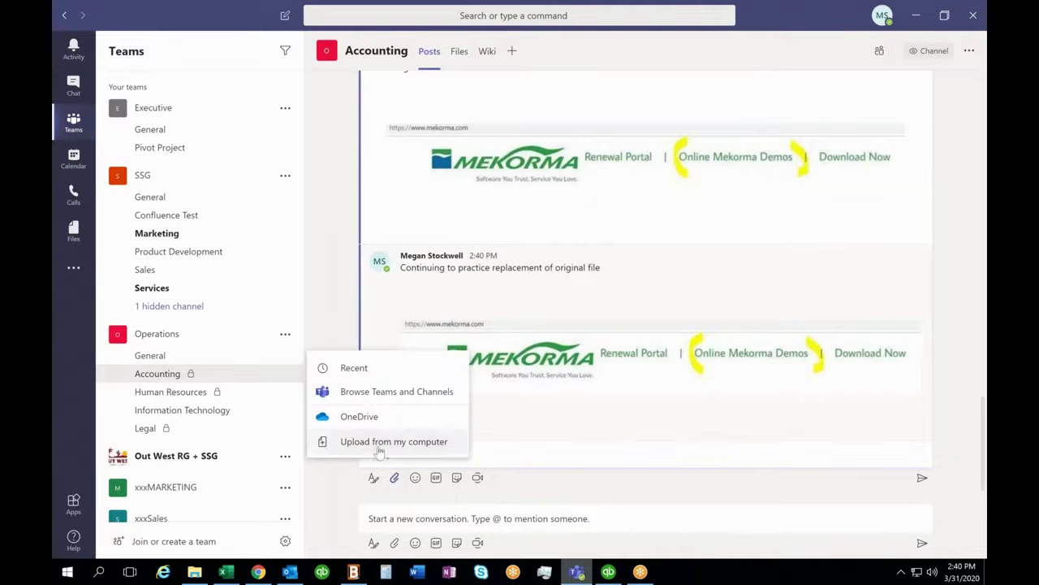
left_click(390, 441)
right_click(258, 200)
left_click(540, 275)
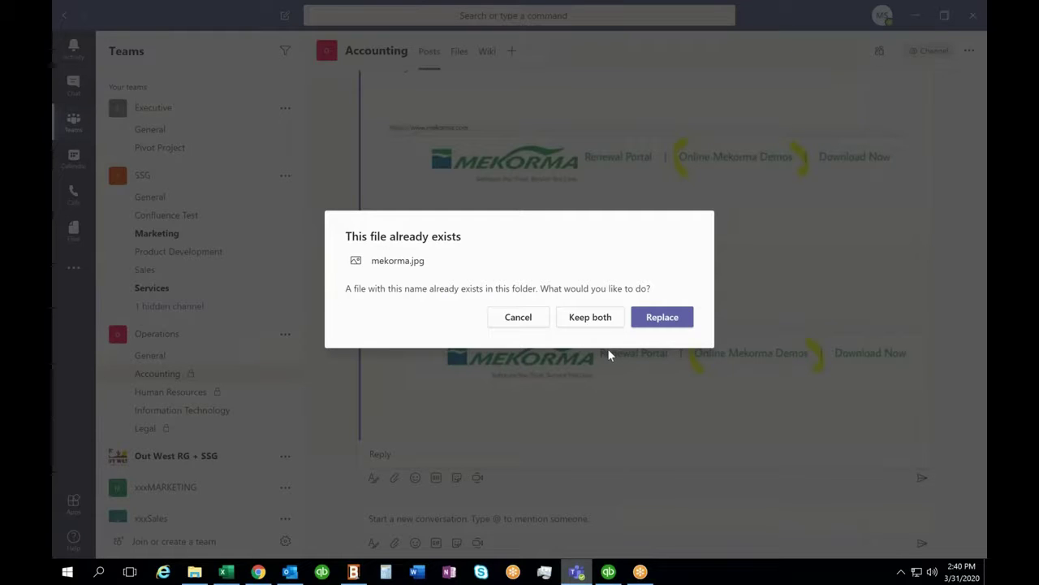
left_click(661, 316)
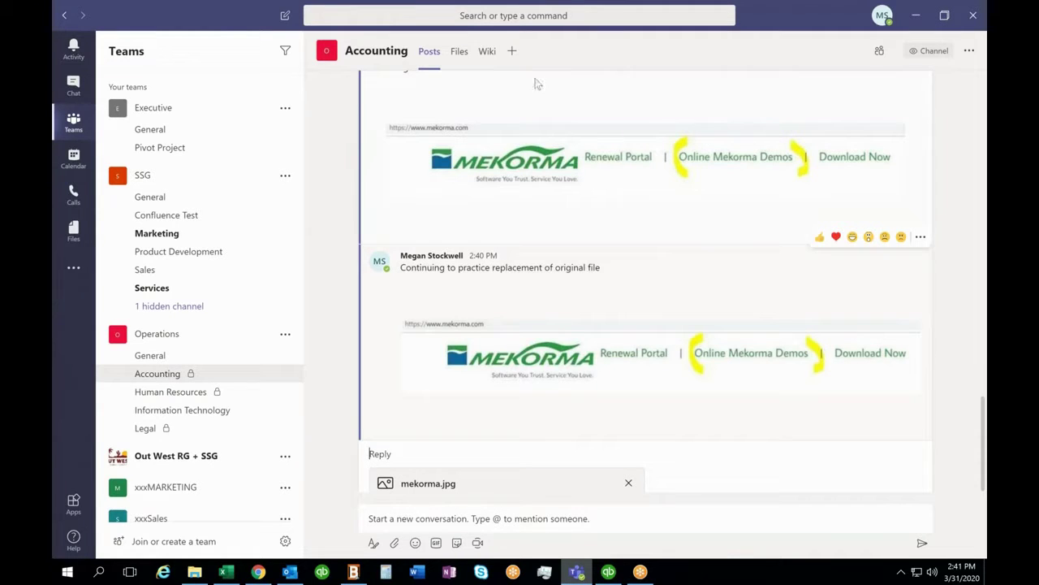
- Open the Accounting channel's files in SharePoint with mekorma.jpg selected, and sort the documents by modified date from newer to older
left_click(460, 53)
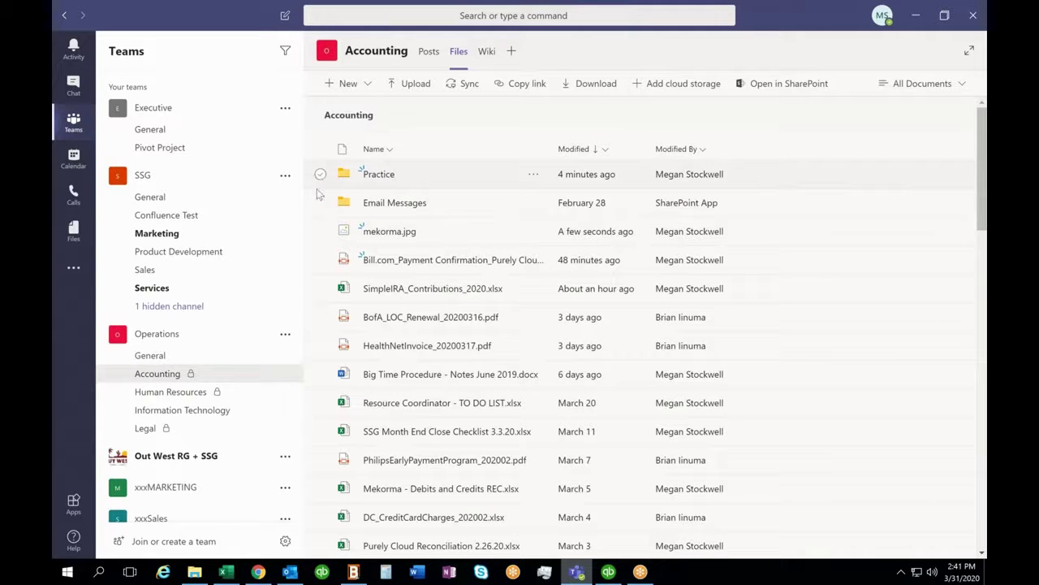
left_click(321, 232)
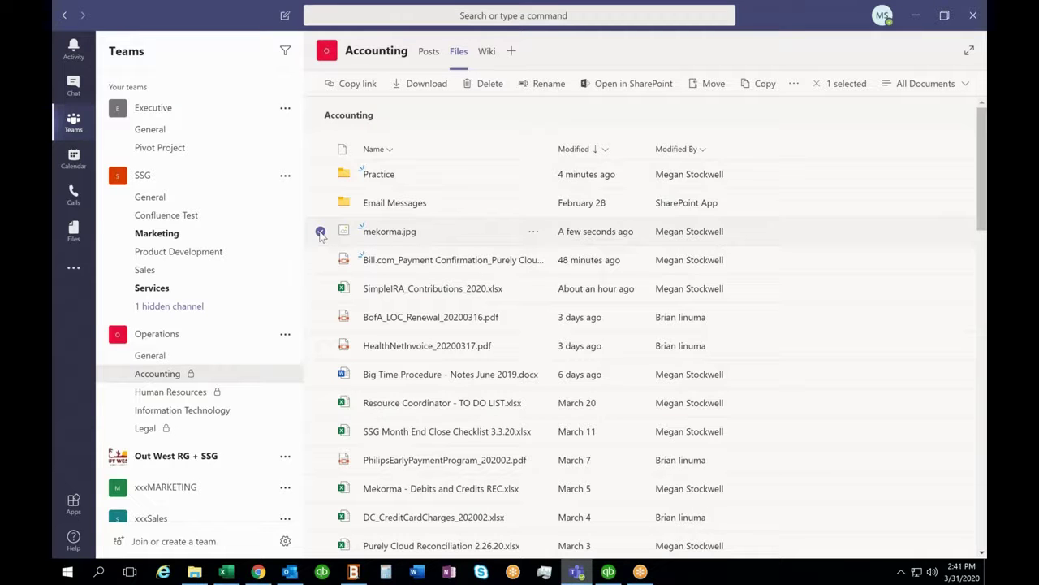
left_click(633, 84)
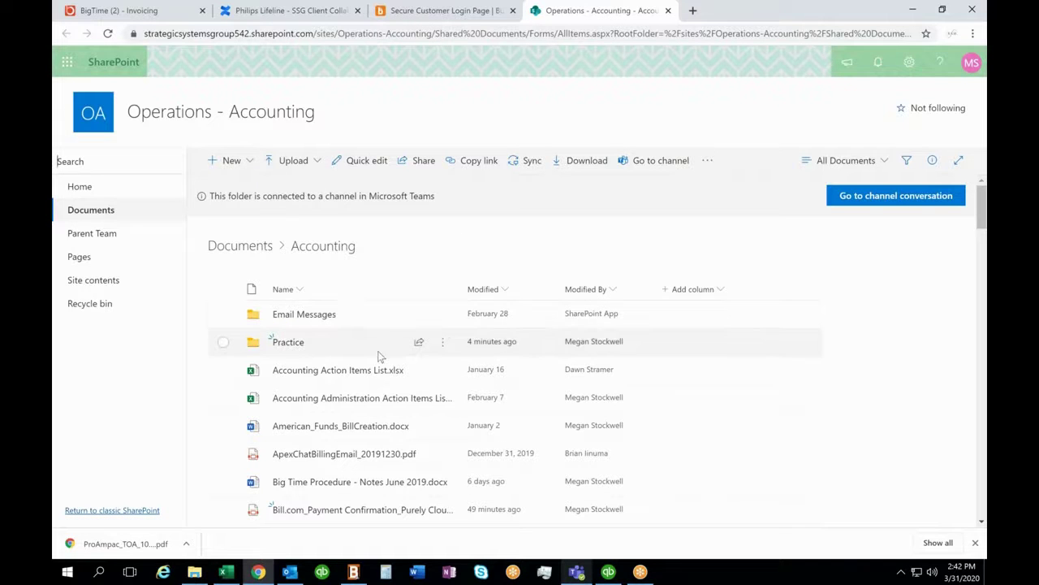
left_click(284, 293)
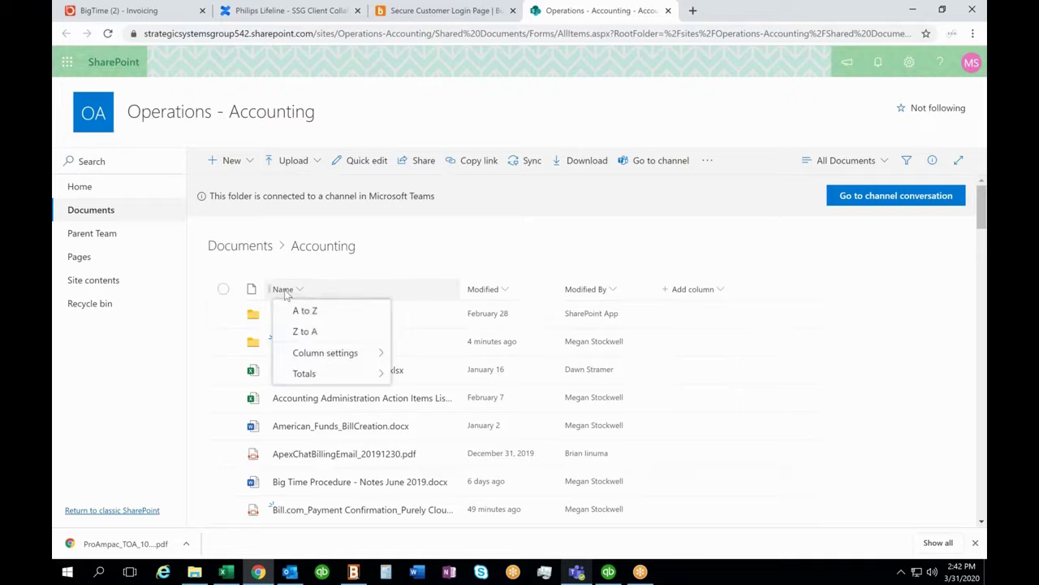
left_click(482, 291)
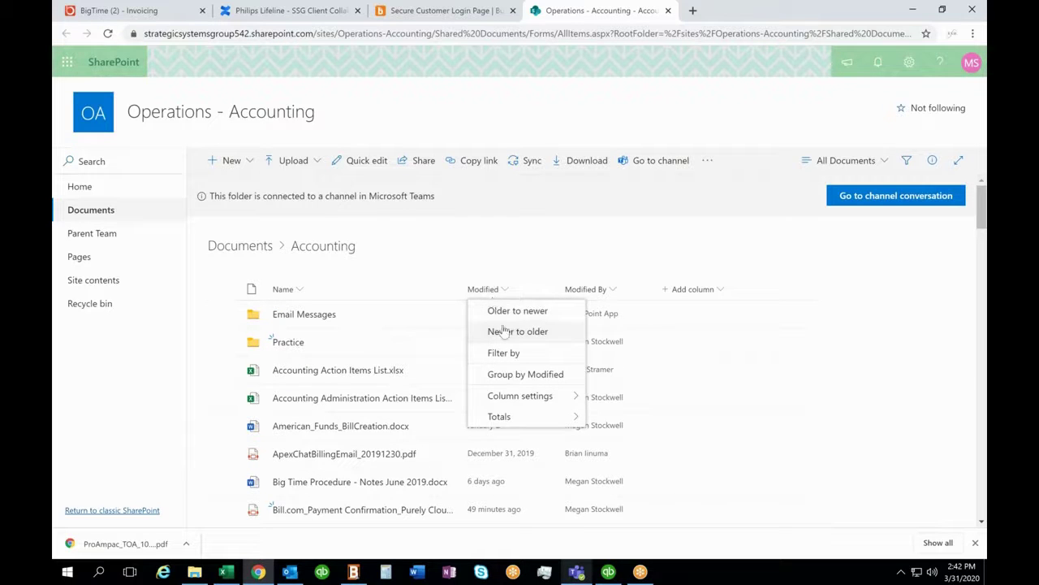
left_click(518, 331)
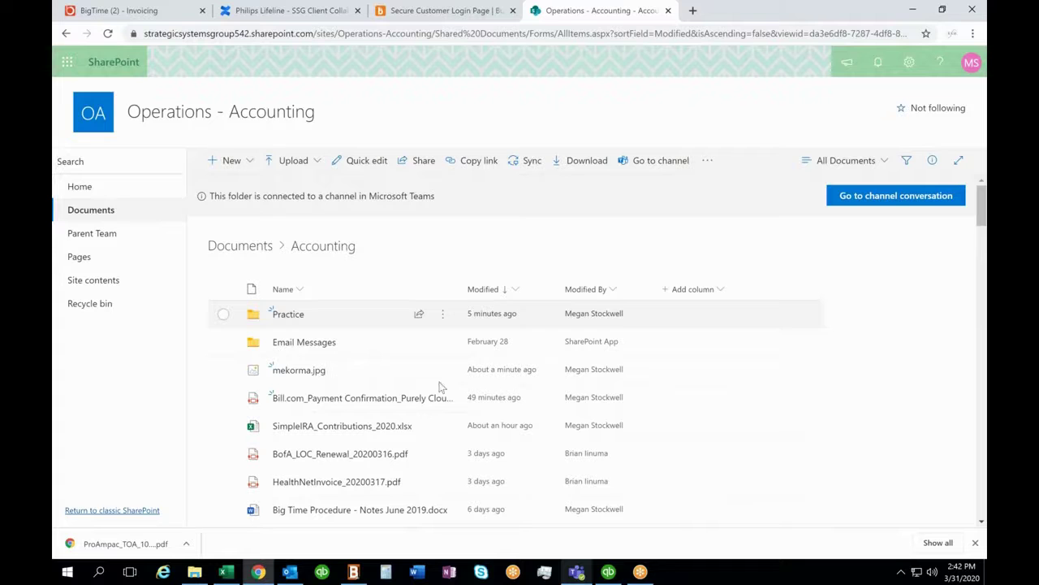
- Review the version history of mekorma.jpg in the Accounting documents and close it
mouse_move(301, 374)
left_click(270, 370)
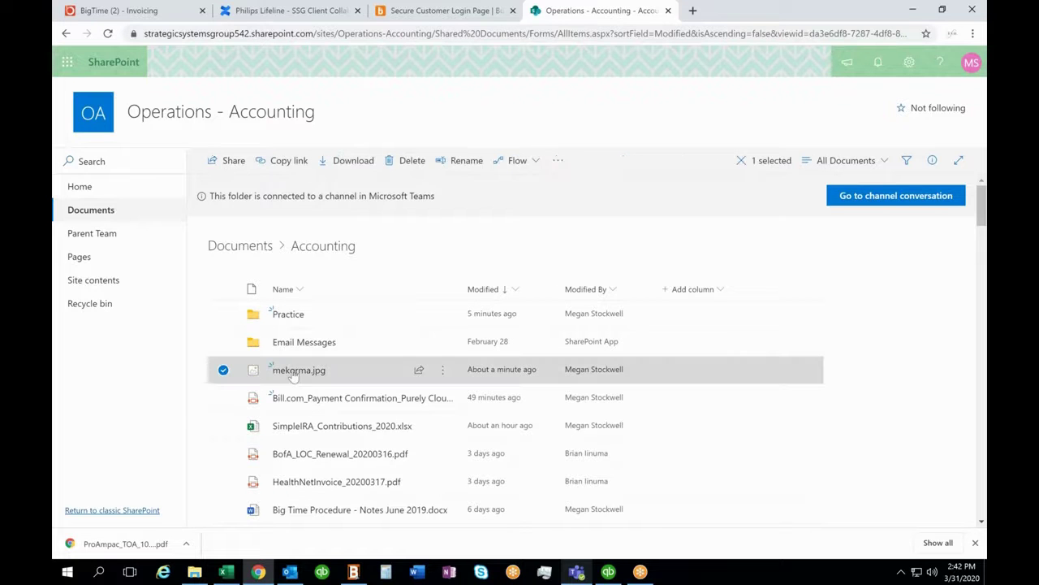
mouse_move(337, 371)
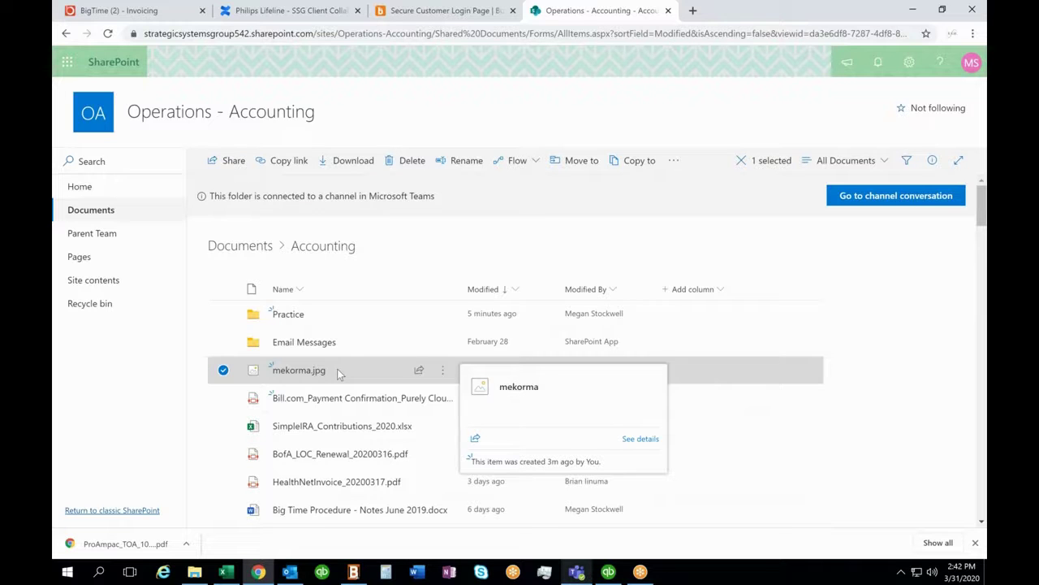
left_click(674, 160)
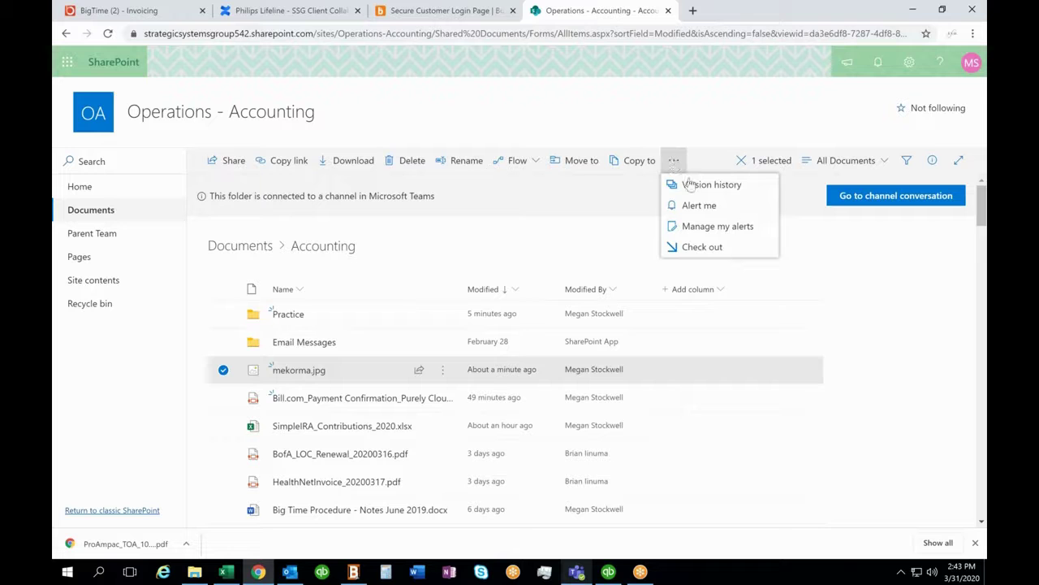
left_click(689, 185)
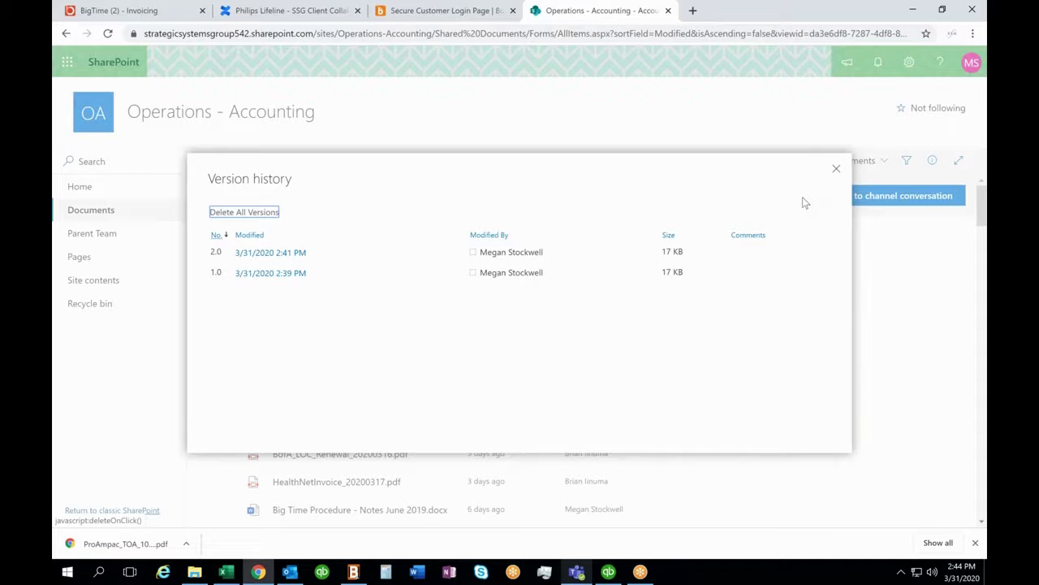
left_click(836, 169)
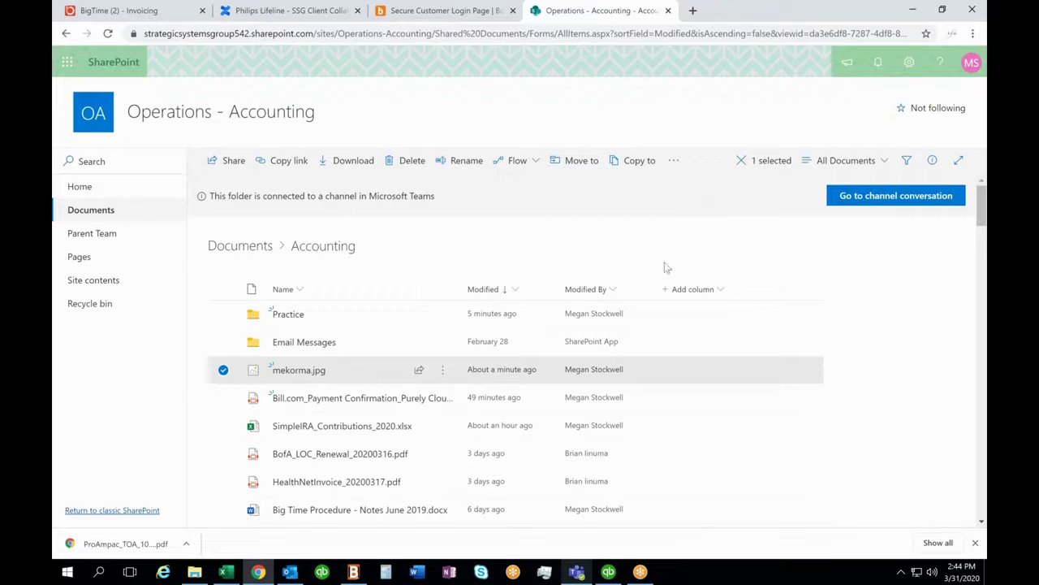
- Return to Teams and upload mekorma.jpg from the Pictures folder to the Accounting files, replacing the existing file
left_click(577, 572)
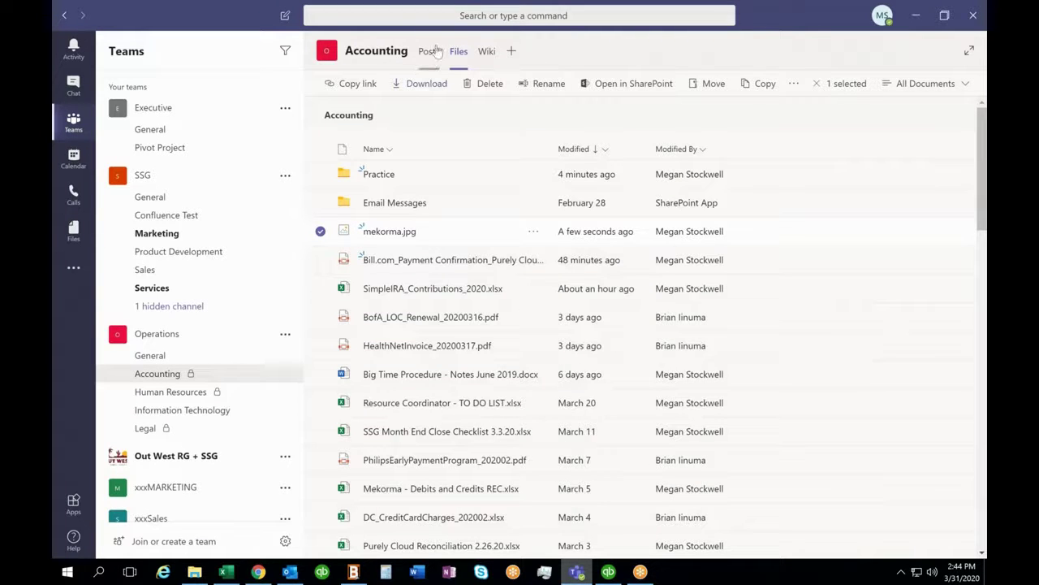
left_click(428, 51)
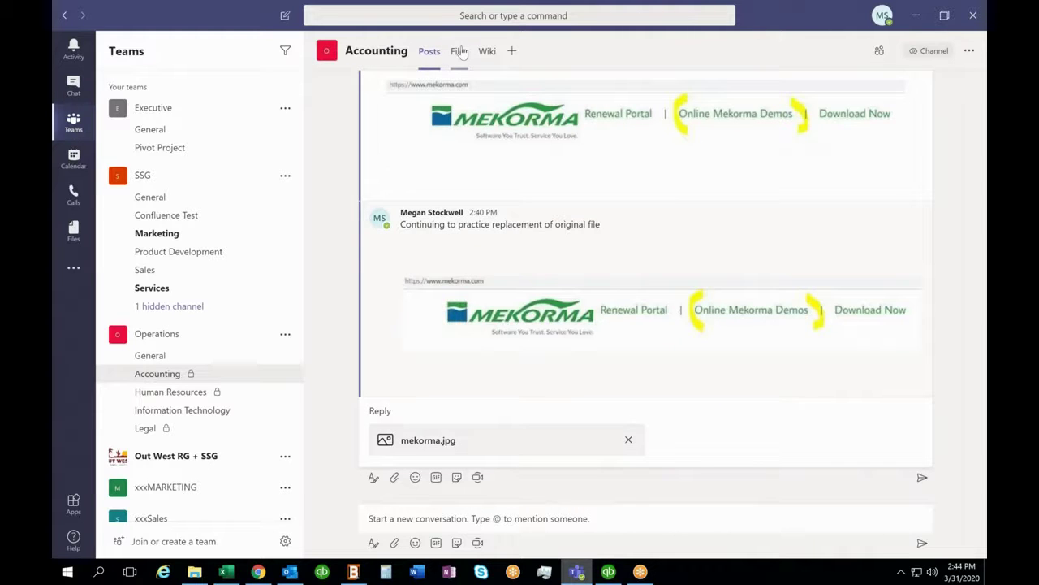
left_click(460, 51)
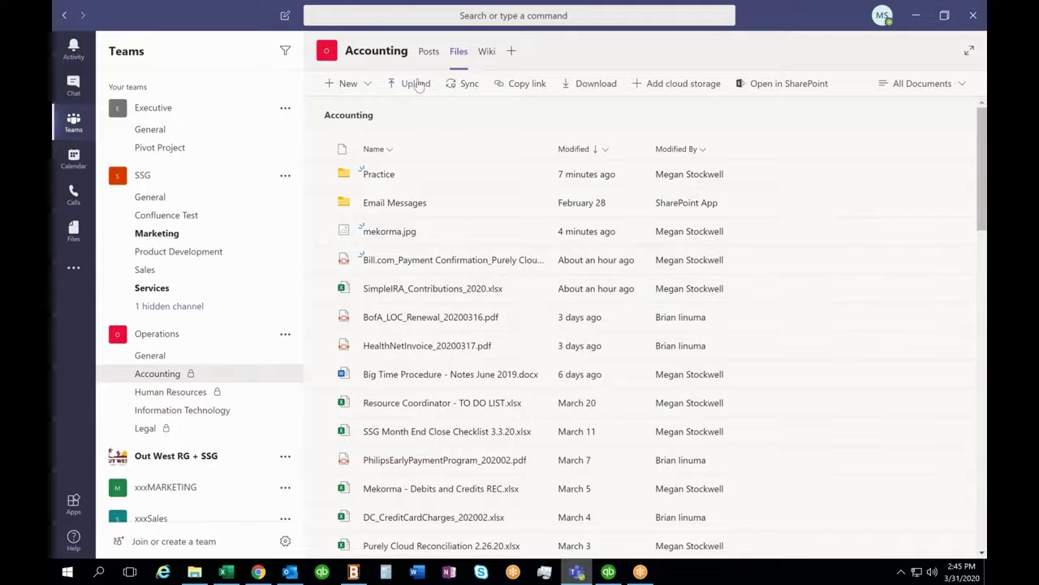
left_click(416, 82)
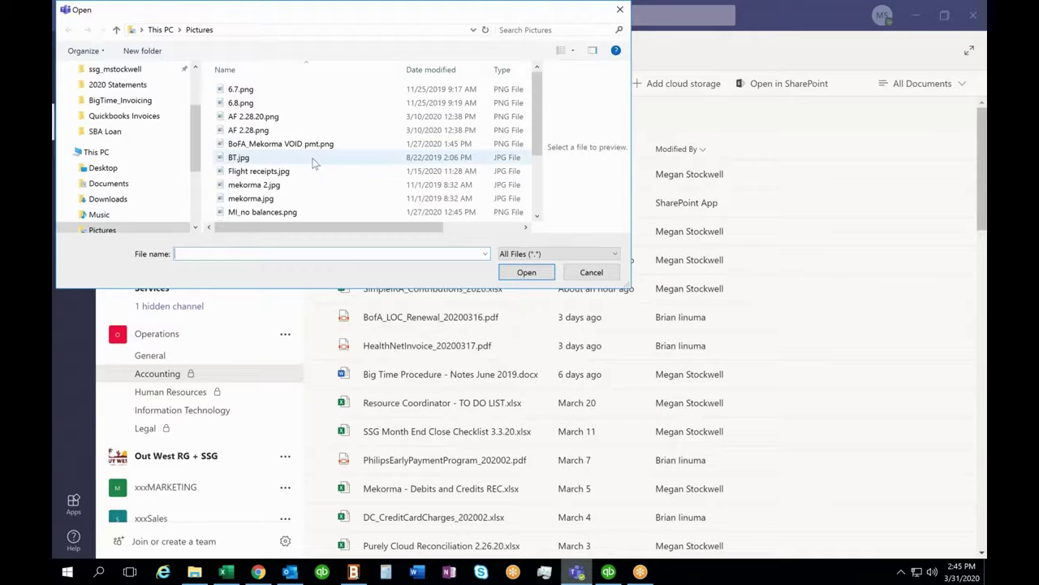
left_click(315, 160)
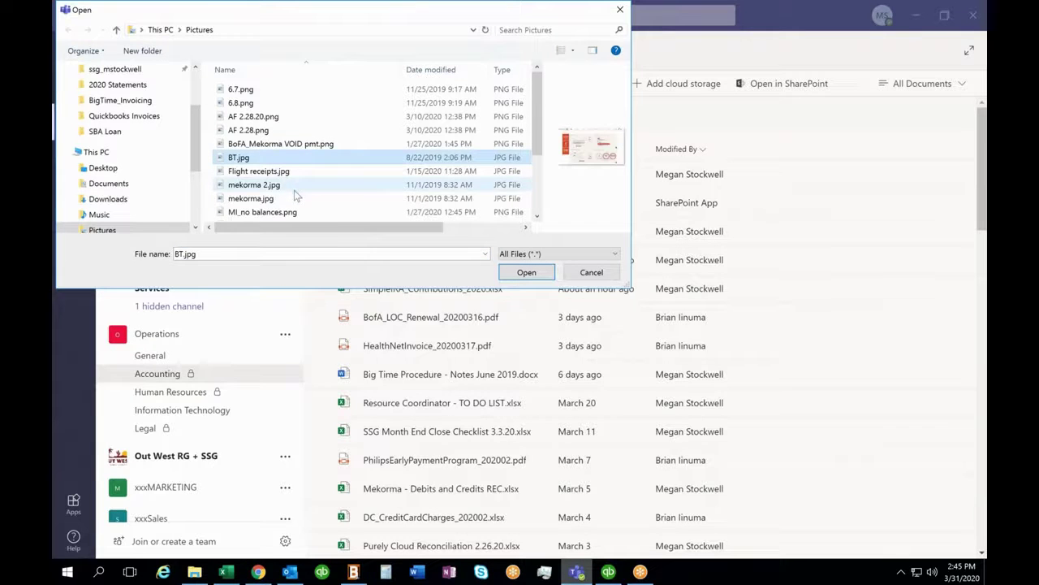
left_click(295, 197)
left_click(524, 273)
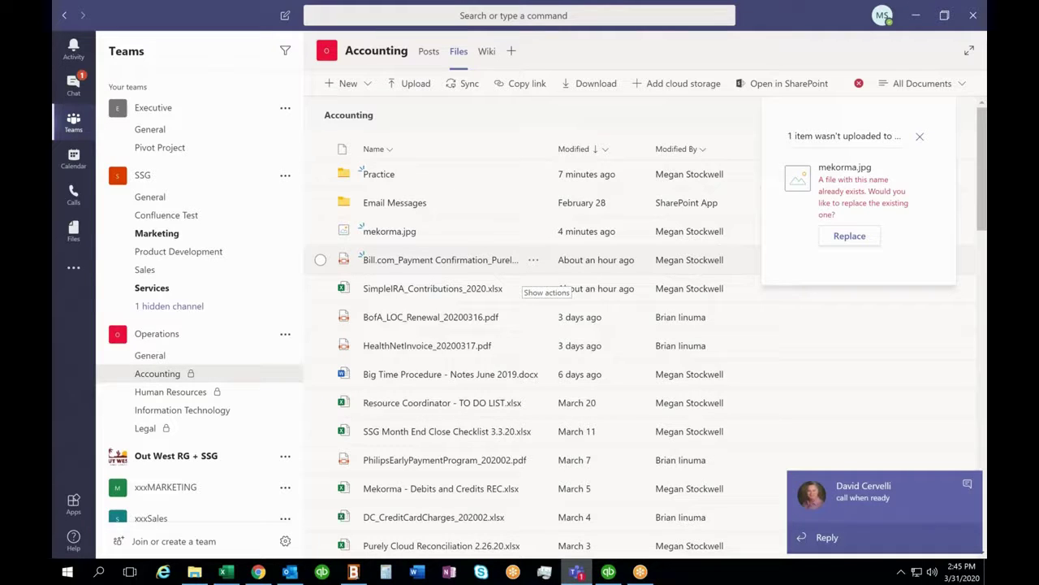
left_click(845, 237)
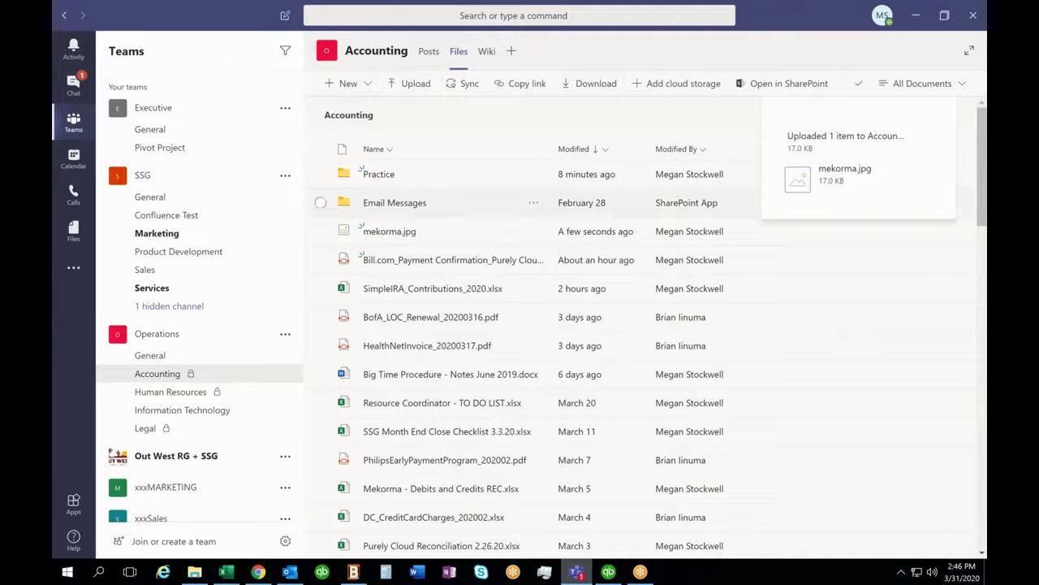
- Search Teams for "practice" and open the message "Continuing to practice replacement of original file" to view its HEADER conversation
left_click(366, 15)
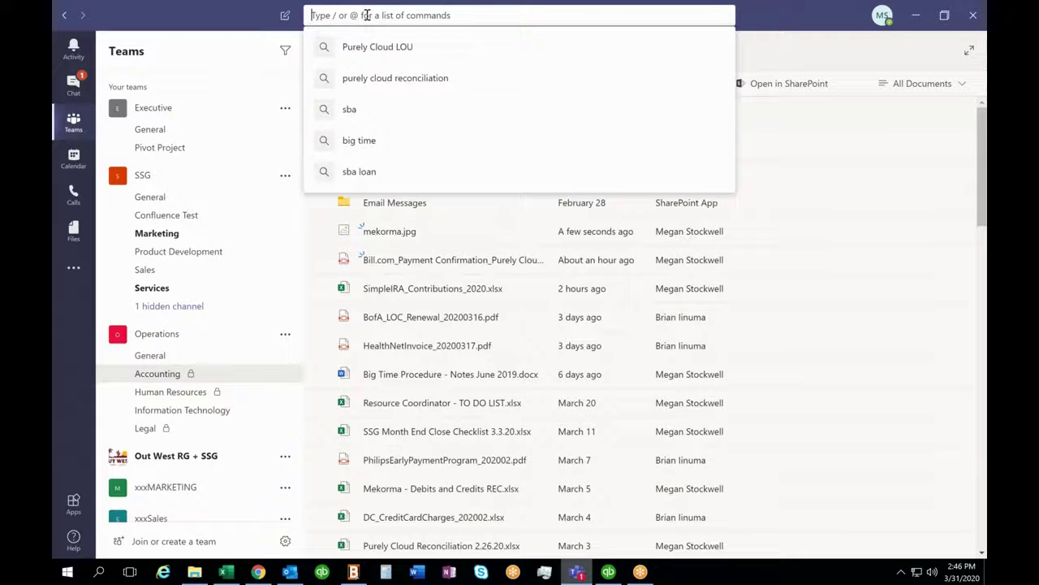
type("practice")
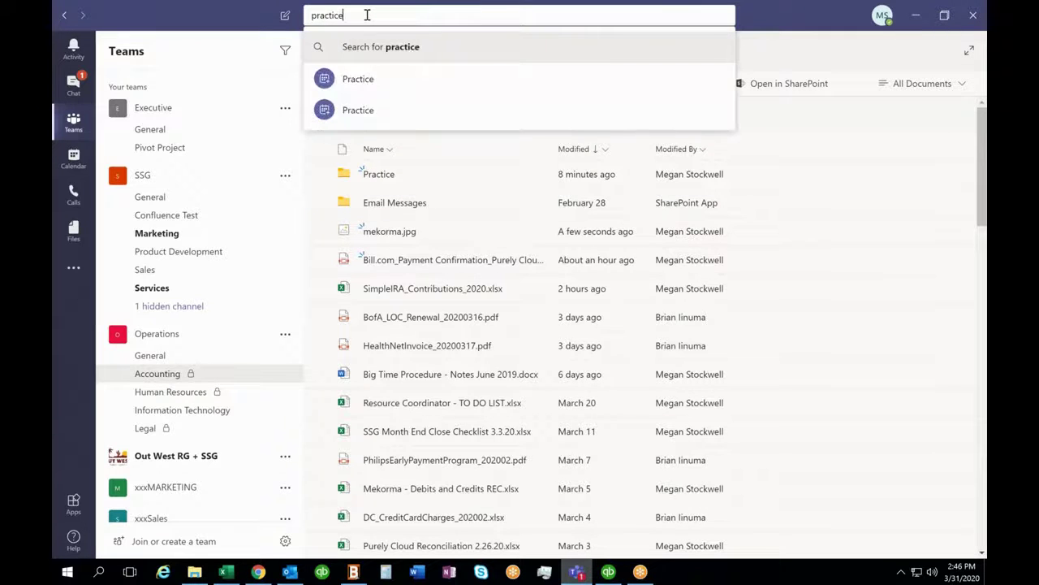
key("Return")
left_click(248, 134)
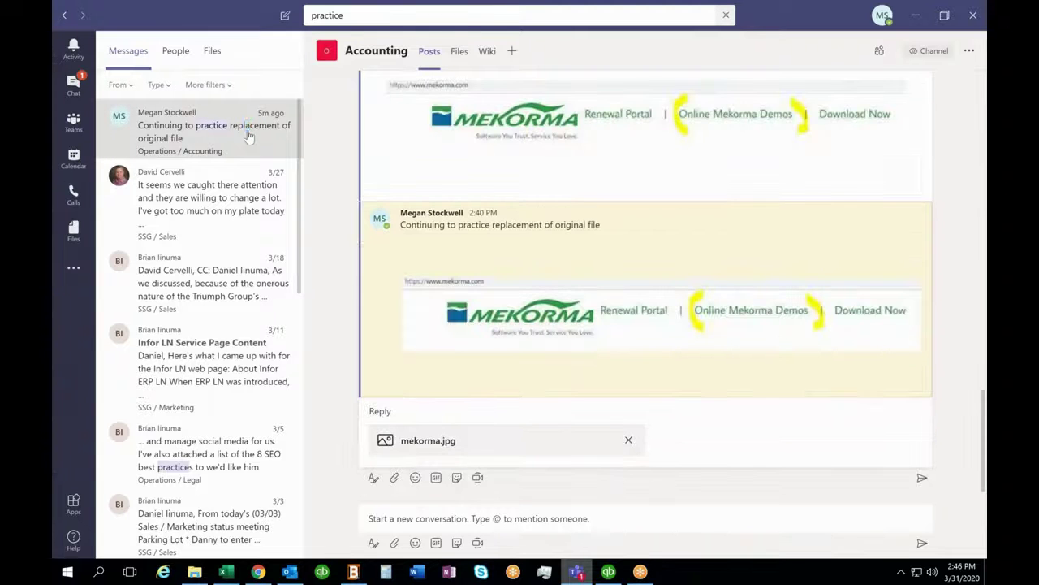
scroll(383, 268, "up", 2)
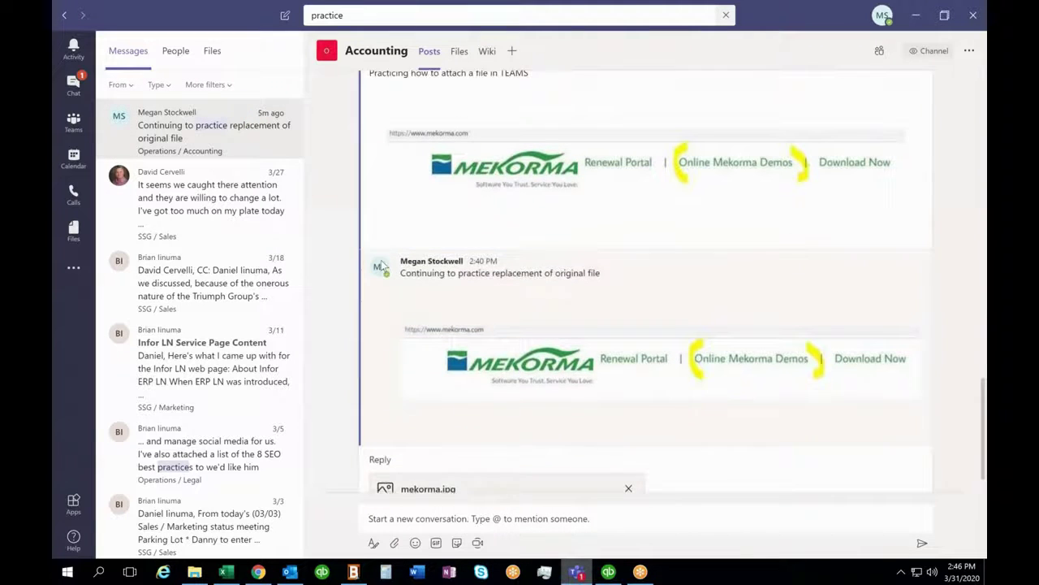
scroll(645, 276, "up", 1)
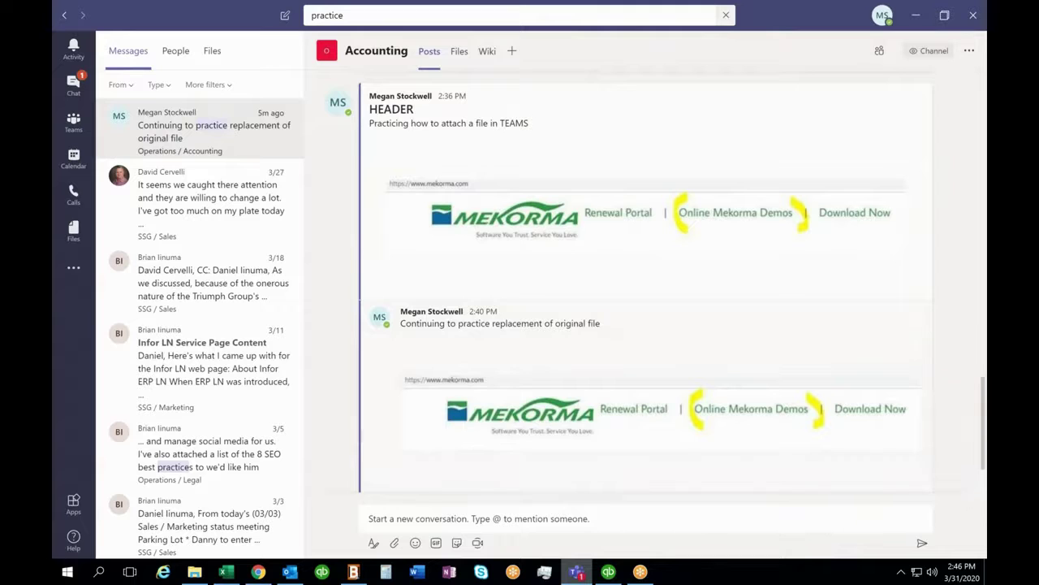